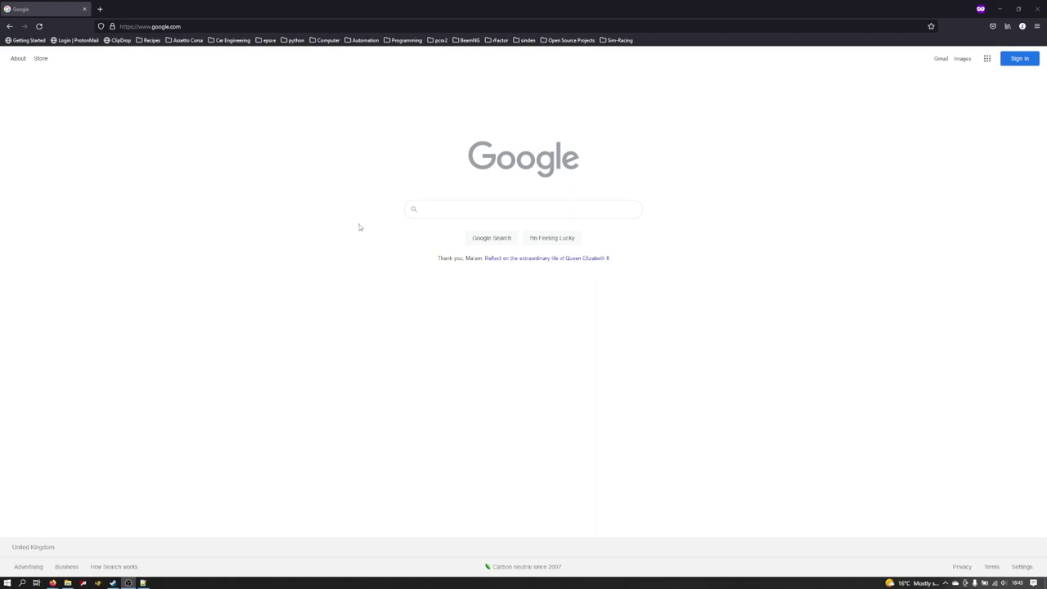
# - Search Google for 7zip, open the official 7-Zip site, and download the 64-bit x64 Windows installer
pyautogui.click(455, 208)
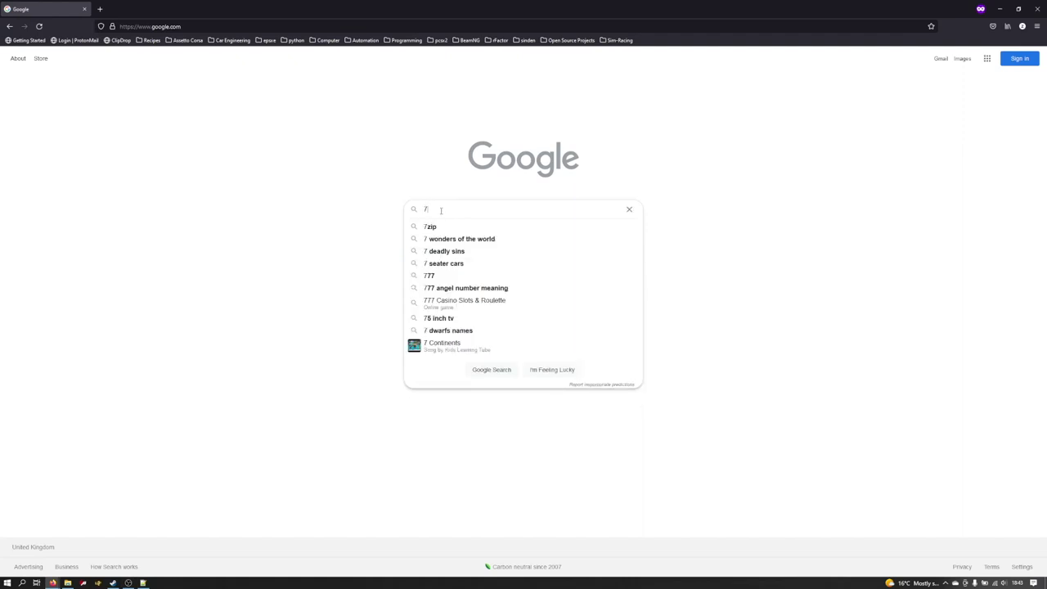
pyautogui.click(440, 223)
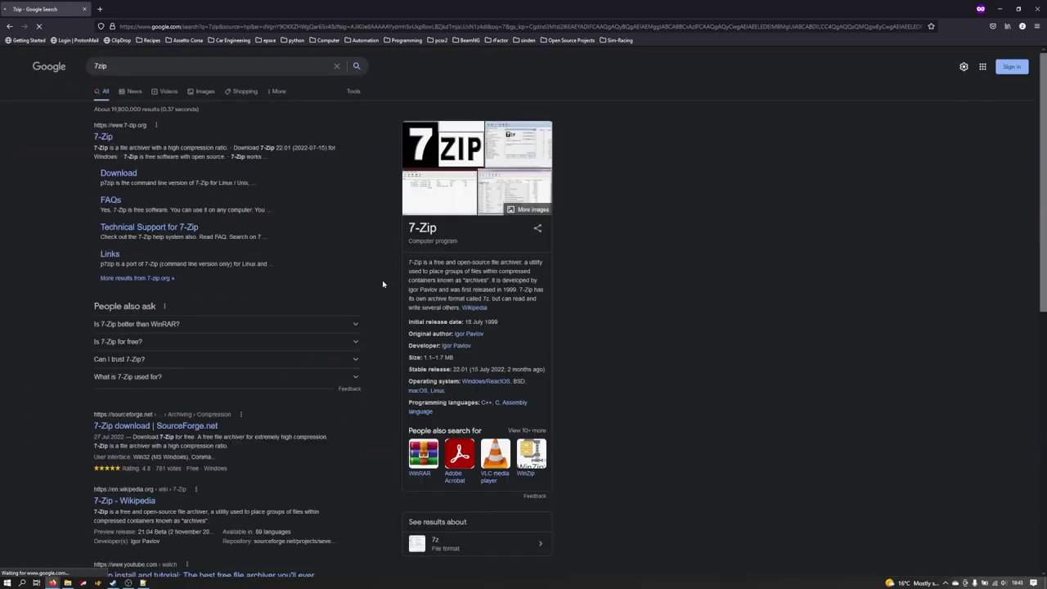
pyautogui.click(102, 138)
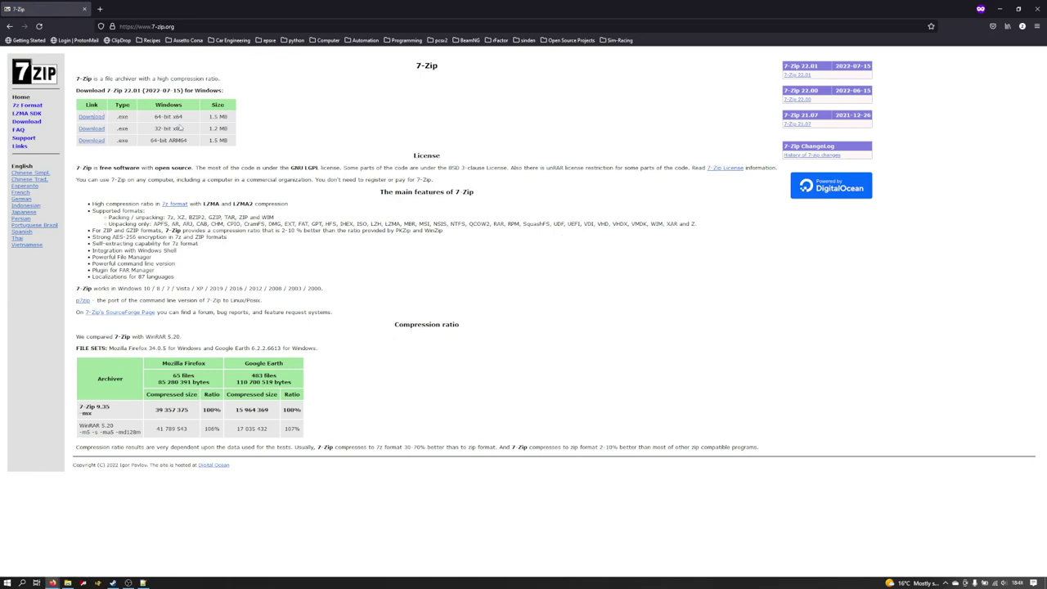
pyautogui.click(93, 117)
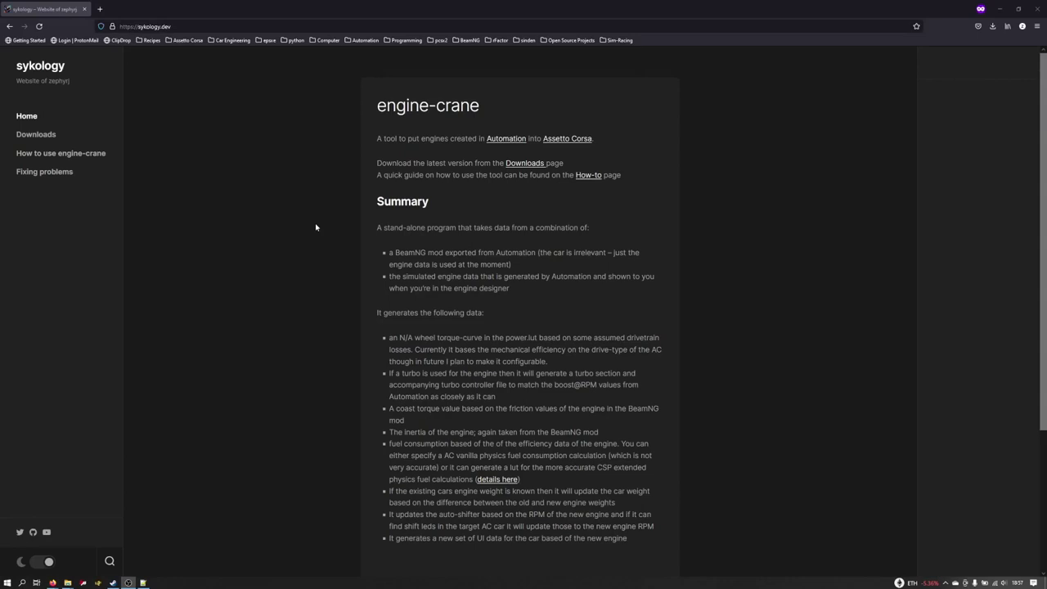
# - Download the latest engine-crane release, engine-crane-windows-0.1.5-alpha, from the Downloads page of sykology.dev
pyautogui.hotkey('ctrl', 'l')
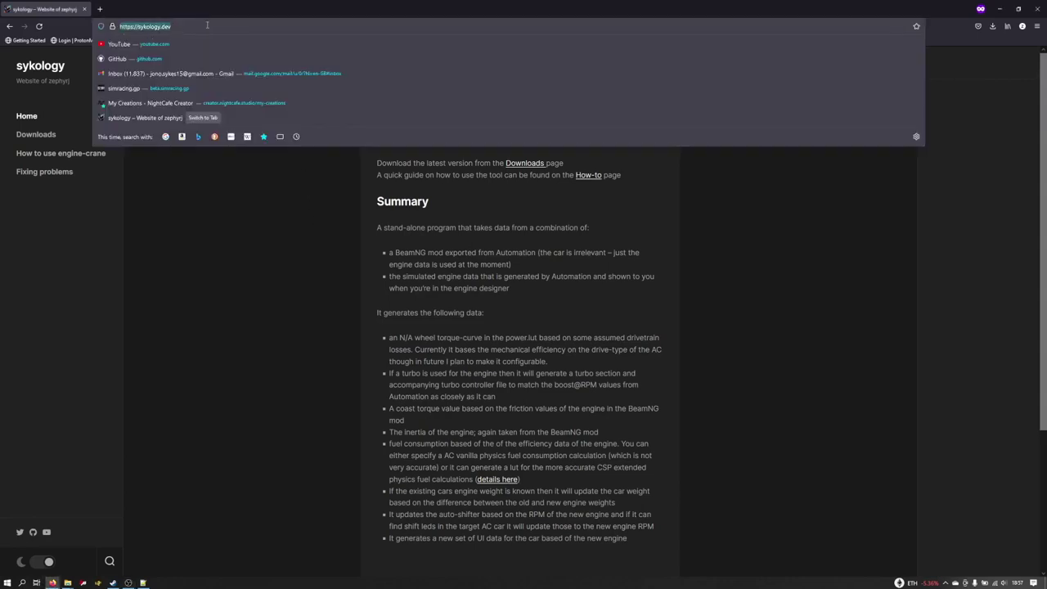
pyautogui.click(255, 204)
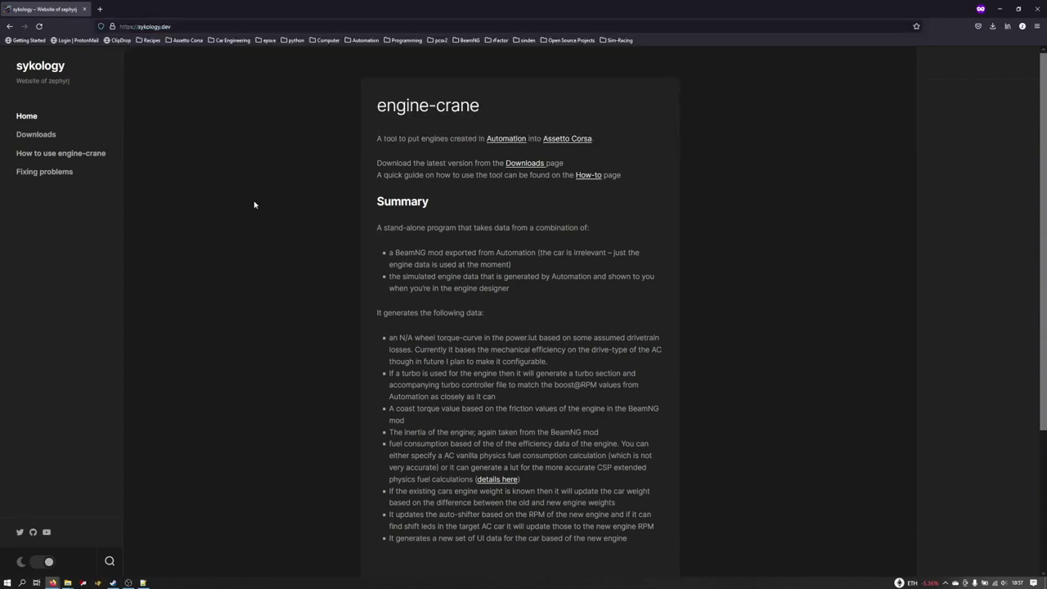
pyautogui.click(34, 136)
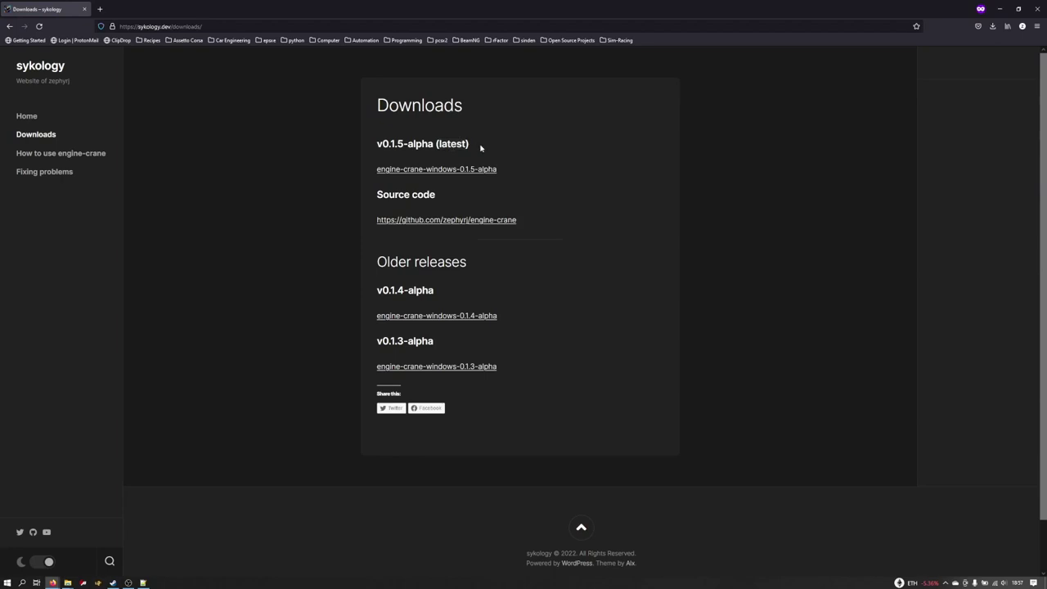
pyautogui.click(438, 169)
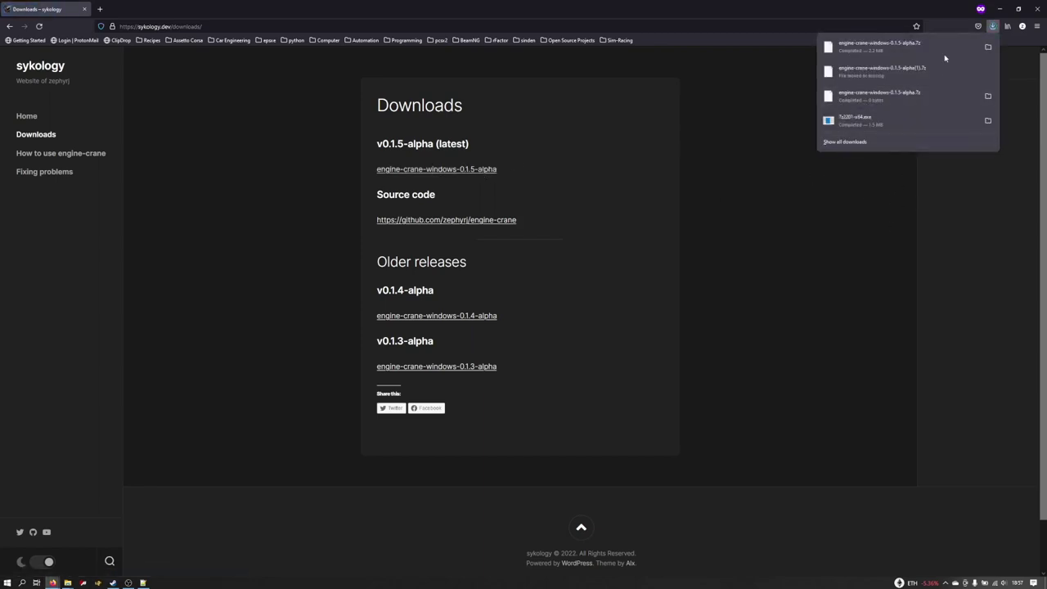
# - Show the downloaded engine-crane-windows-0.1.5-alpha.7z in its folder and extract it there with 7-Zip
pyautogui.click(988, 48)
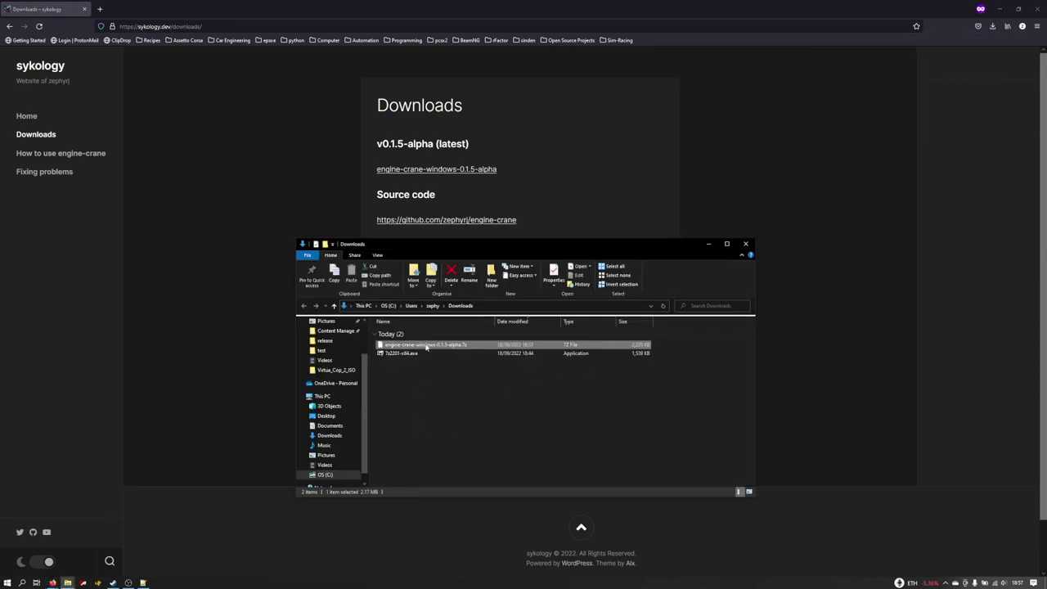
pyautogui.rightClick(429, 347)
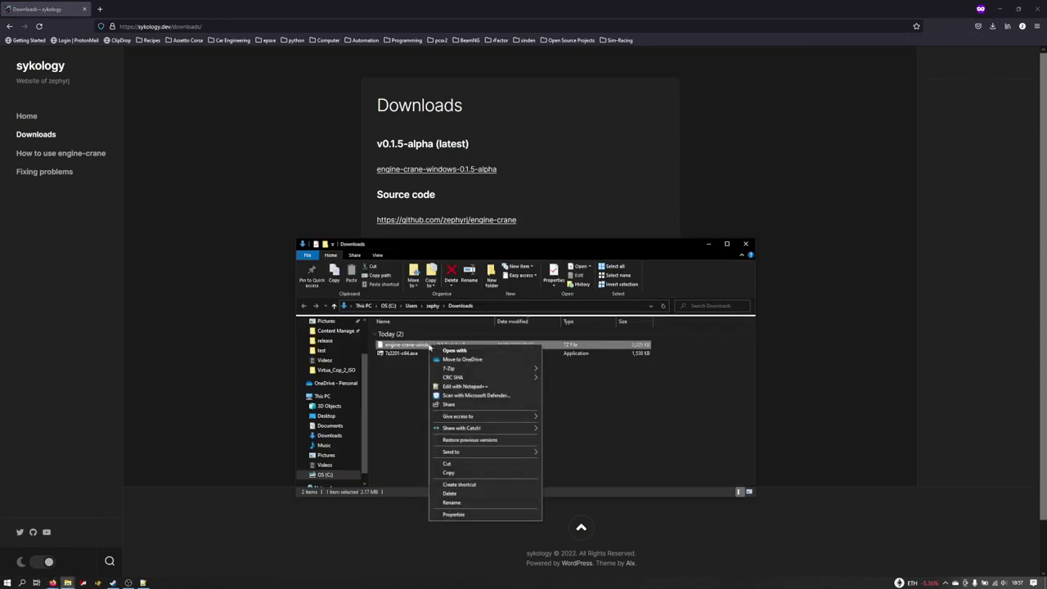
pyautogui.moveTo(495, 373)
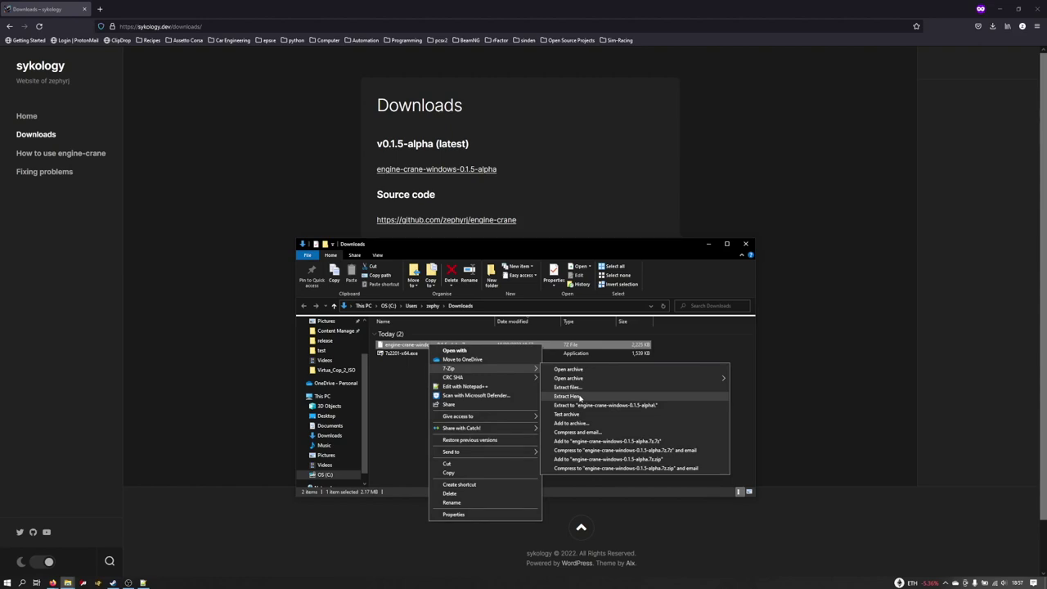
pyautogui.click(580, 397)
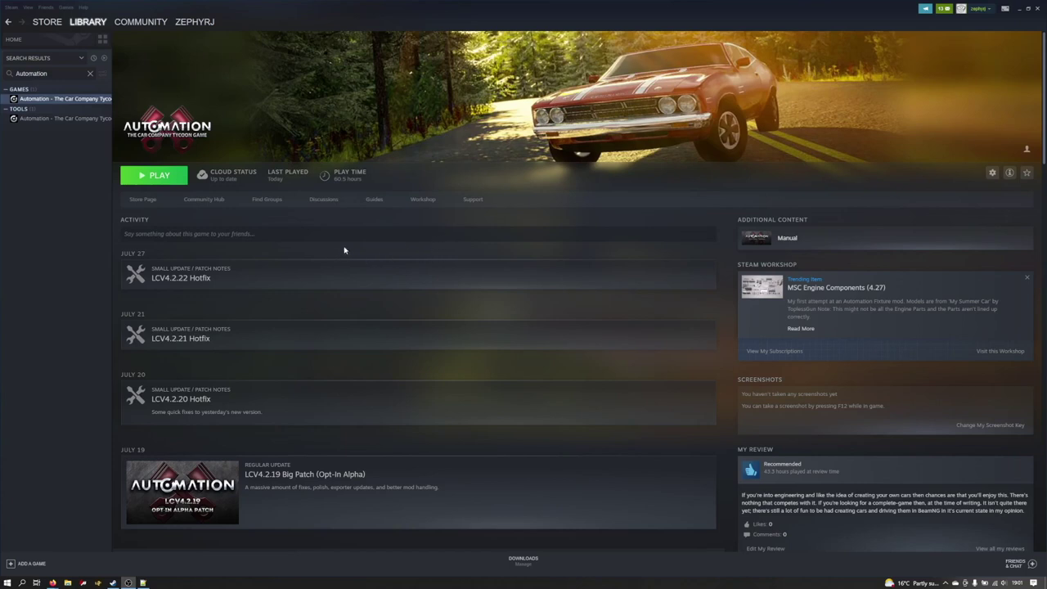
# - In Steam, opt Automation - The Car Company Tycoon Game into the "openbeta - LCV4.2 Opt-In Alpha" beta
pyautogui.rightClick(52, 102)
pyautogui.click(70, 151)
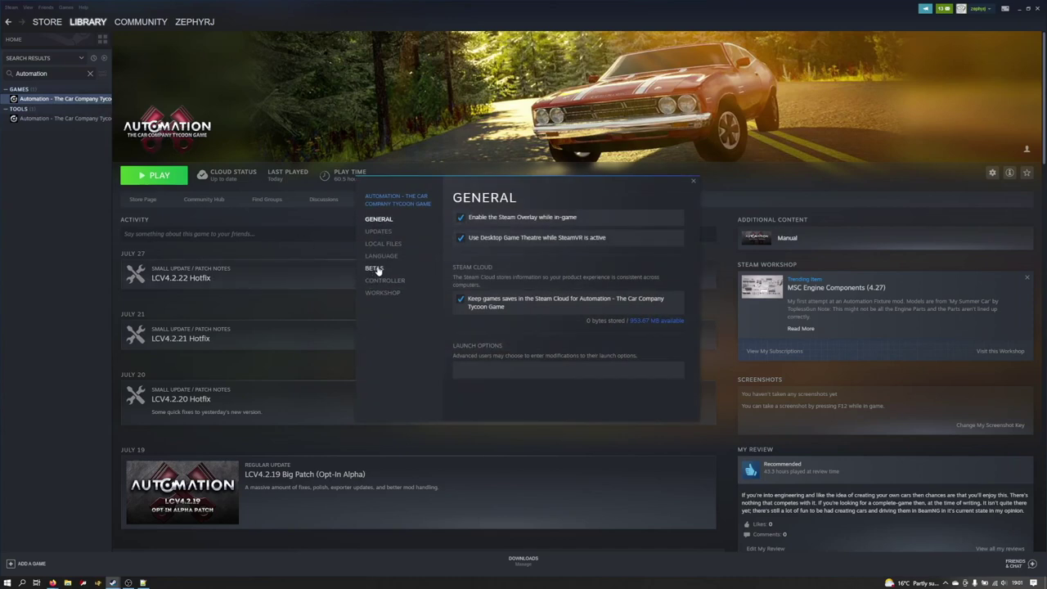
pyautogui.click(375, 269)
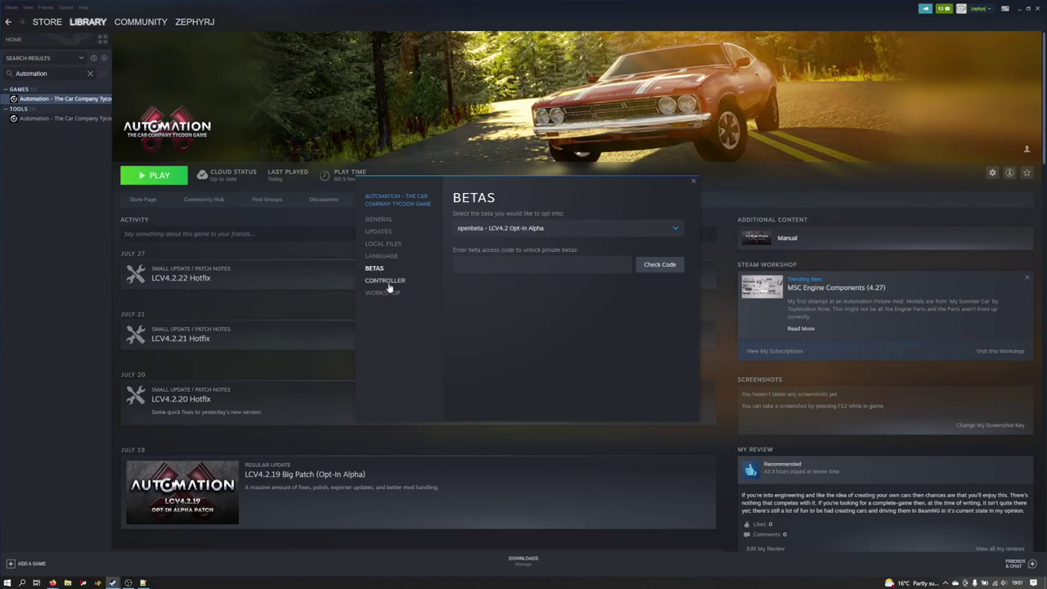
pyautogui.click(672, 231)
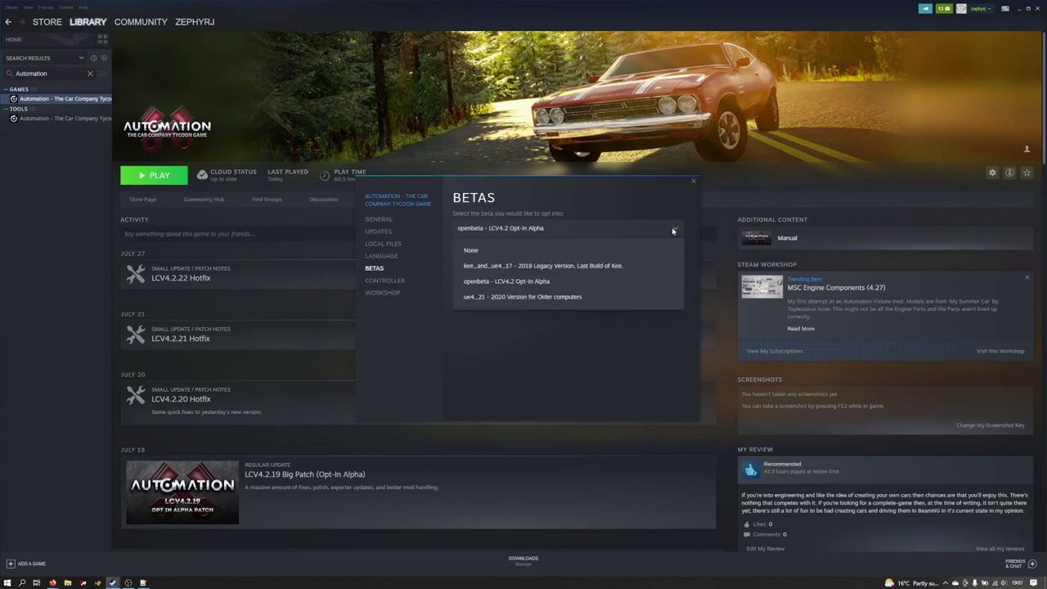
pyautogui.click(542, 282)
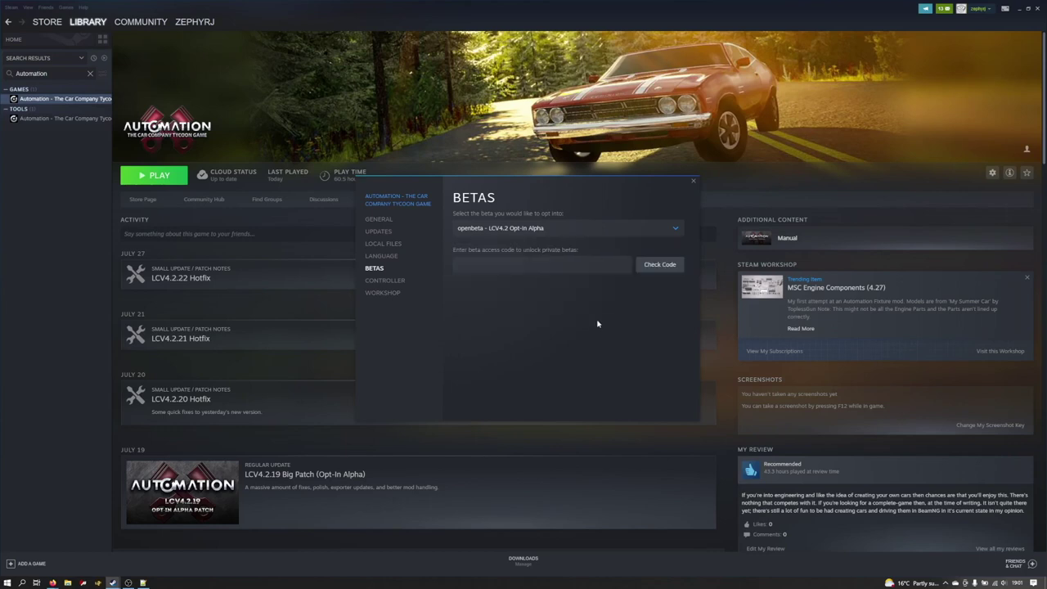
pyautogui.click(693, 183)
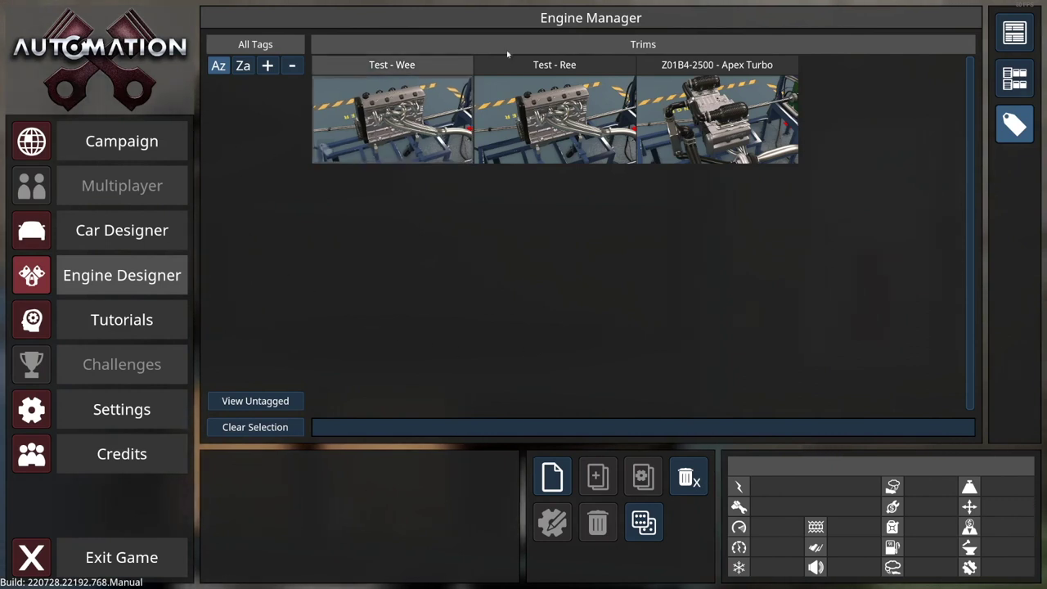
# - In Automation, start a car in the Car Designer using the second 2011 body with a 2.9 m wheelbase
pyautogui.moveTo(689, 166)
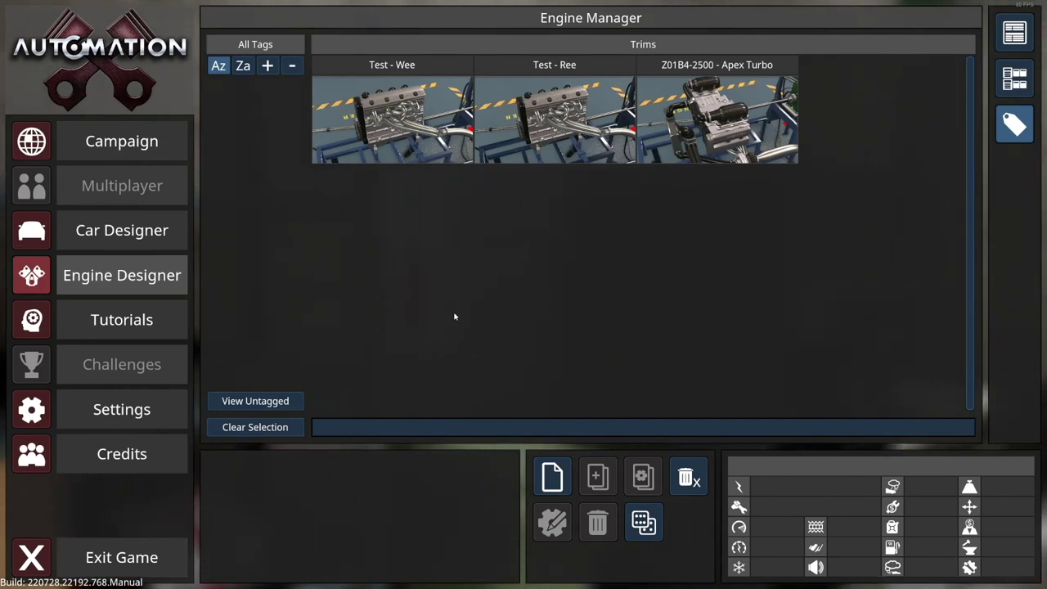
pyautogui.click(109, 232)
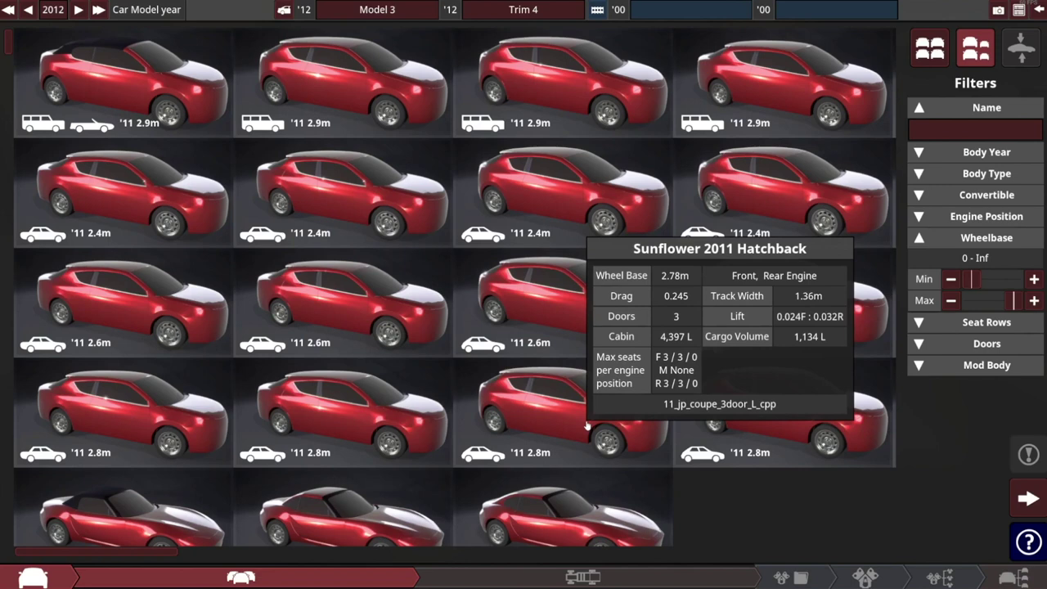
pyautogui.click(338, 83)
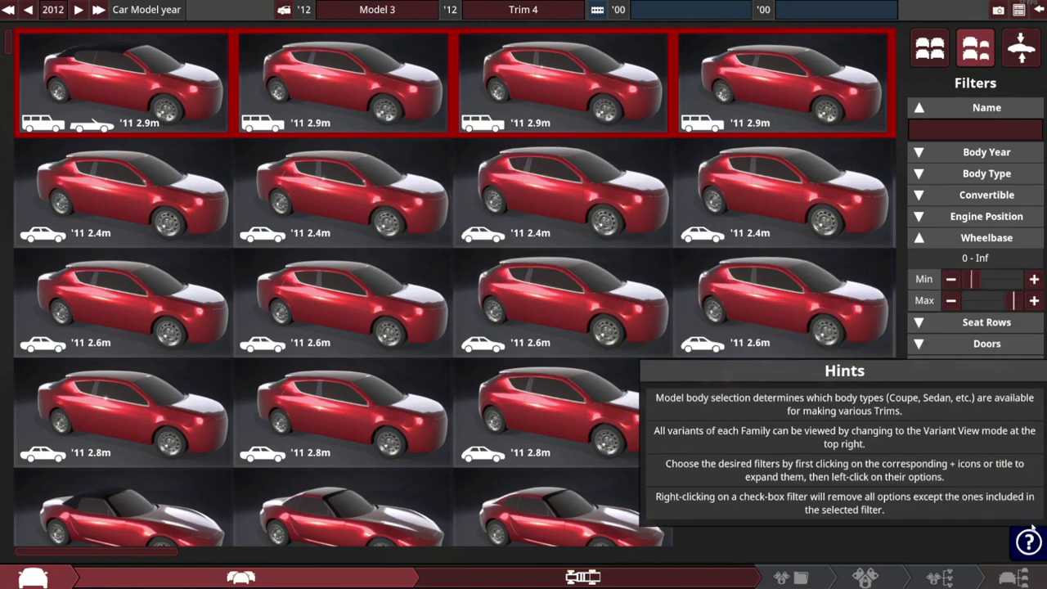
pyautogui.click(1028, 500)
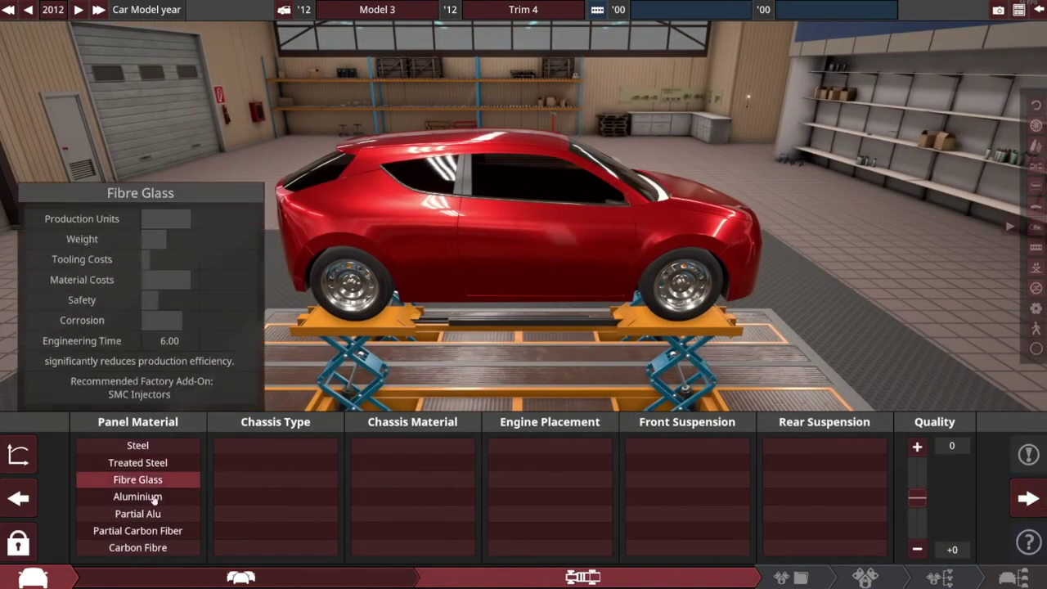
# - Configure the chassis with Carbon Fibre panels, aluminium Semi Space Frame, Front Longitudinal engine, Double Wishbone front and Pushrod rear suspension
pyautogui.click(139, 548)
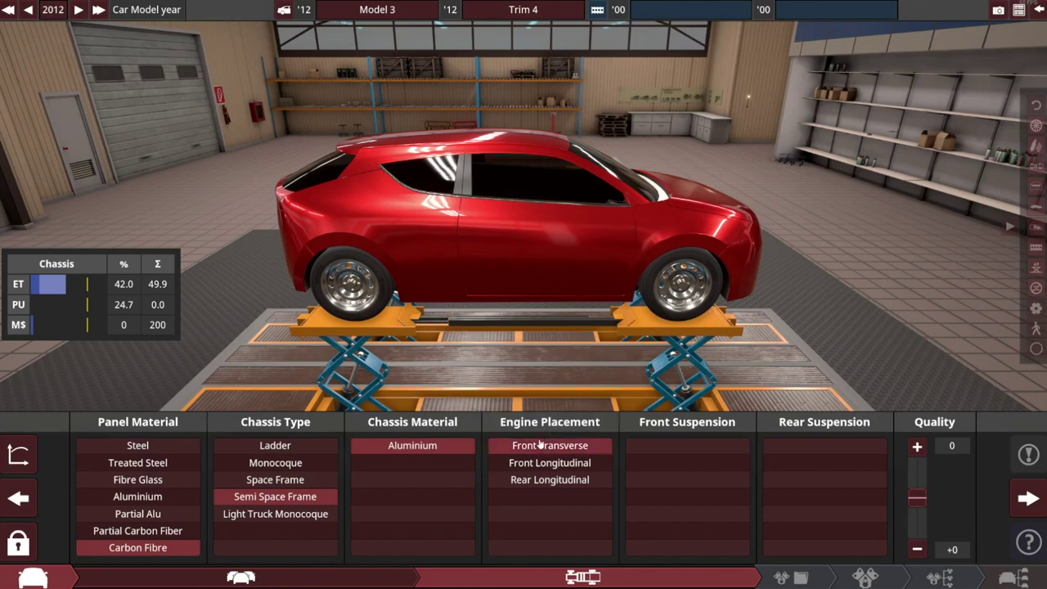
pyautogui.click(541, 464)
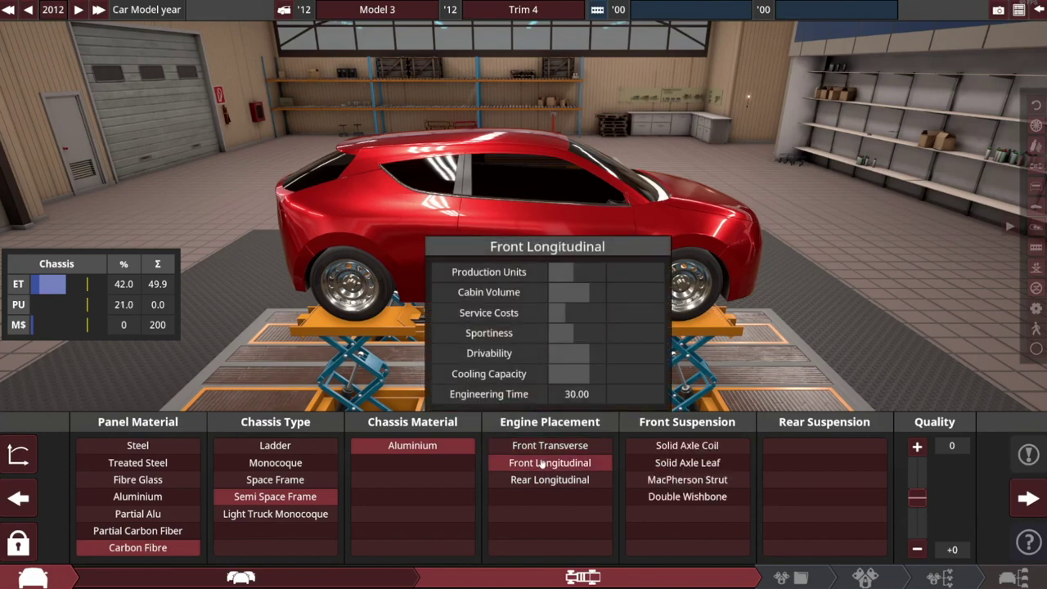
pyautogui.click(687, 496)
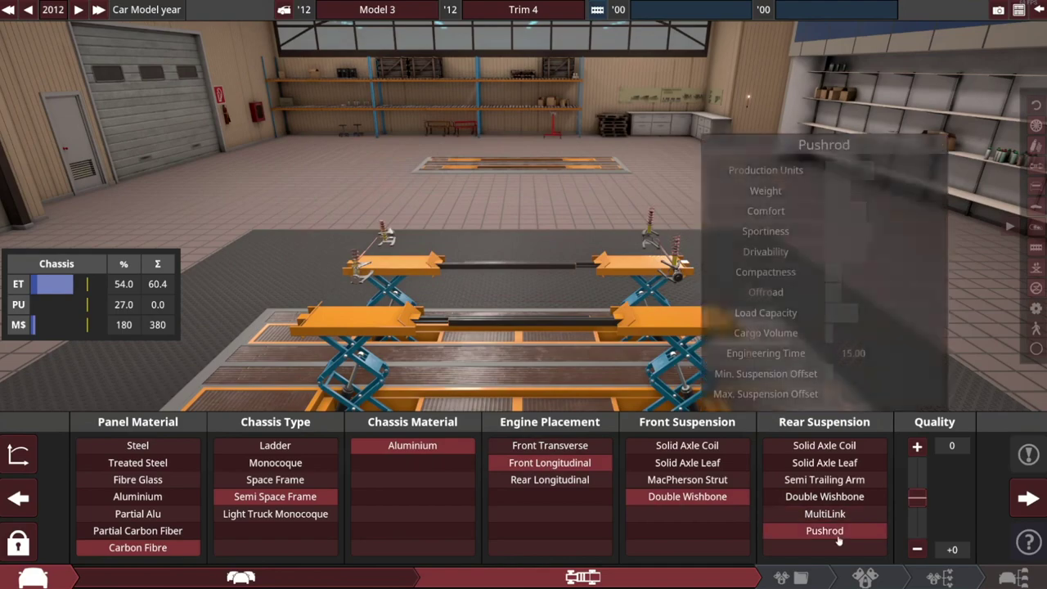
pyautogui.click(839, 536)
pyautogui.click(1027, 499)
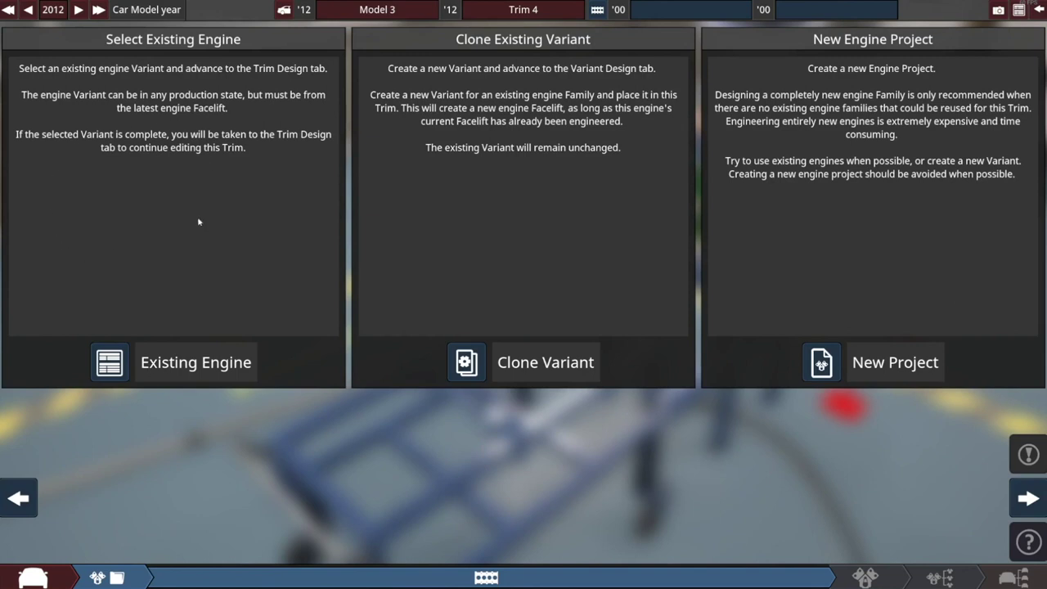
# - Fit the existing engine variant "Test - Wee" to the car
pyautogui.click(110, 364)
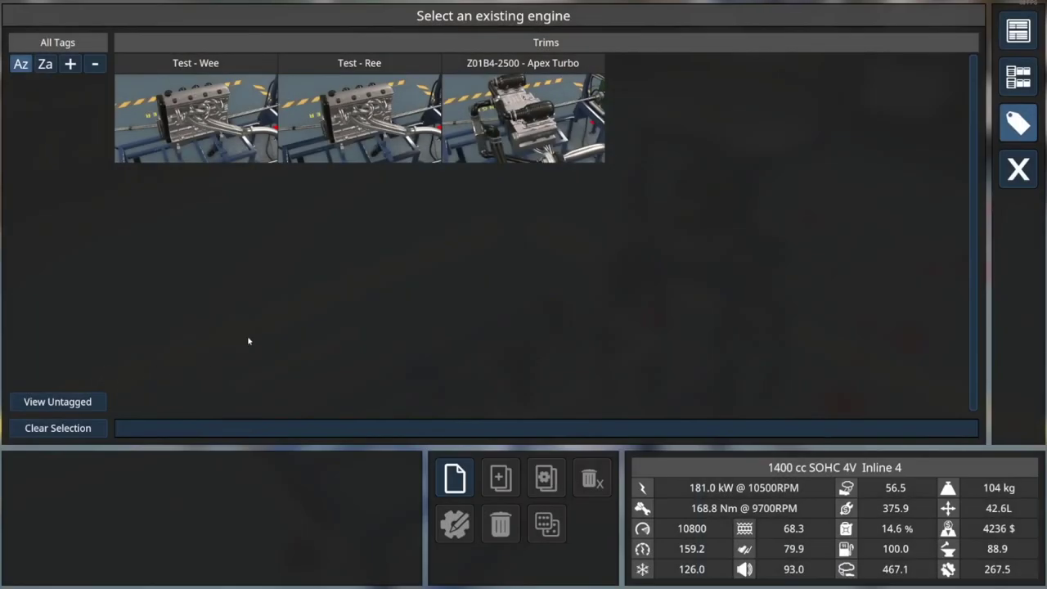
pyautogui.click(187, 107)
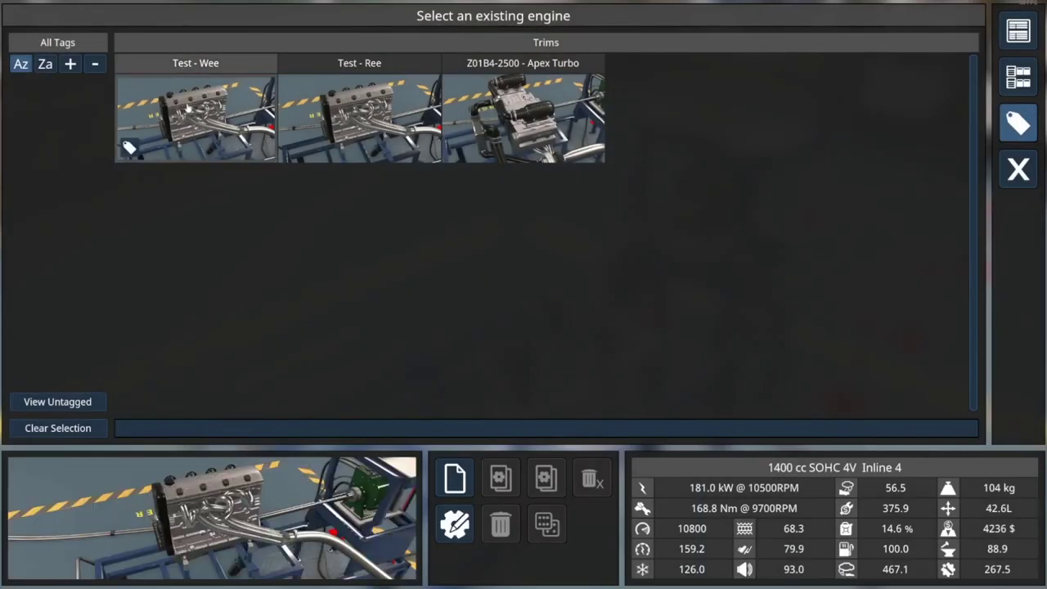
pyautogui.click(454, 525)
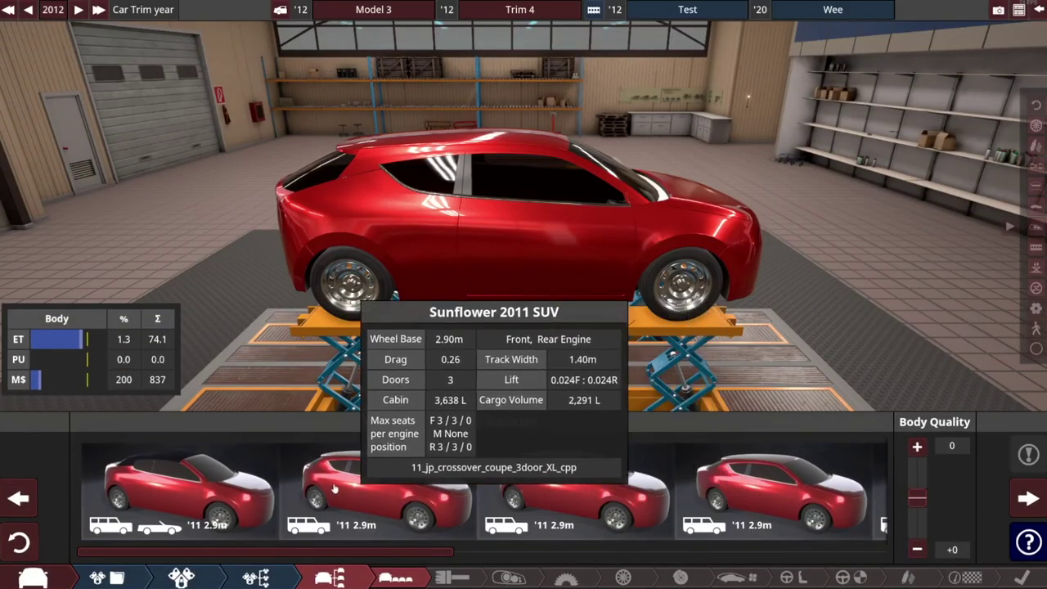
# - Choose the three-door Sunflower 2011 SUV trim body and proceed to the drivetrain settings, leaving paint and fixtures at their defaults
pyautogui.click(349, 494)
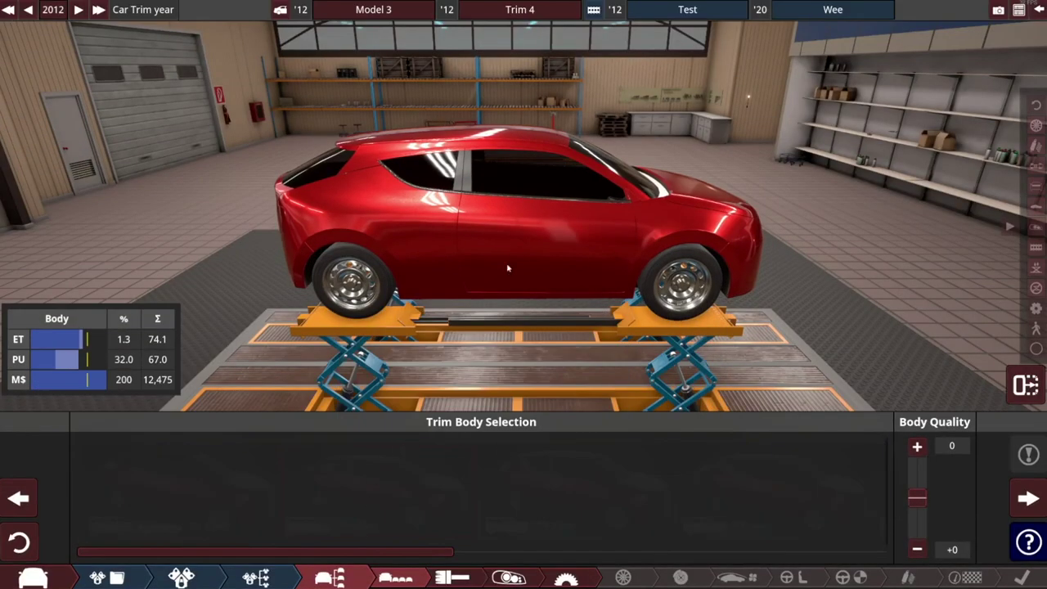
pyautogui.click(1026, 499)
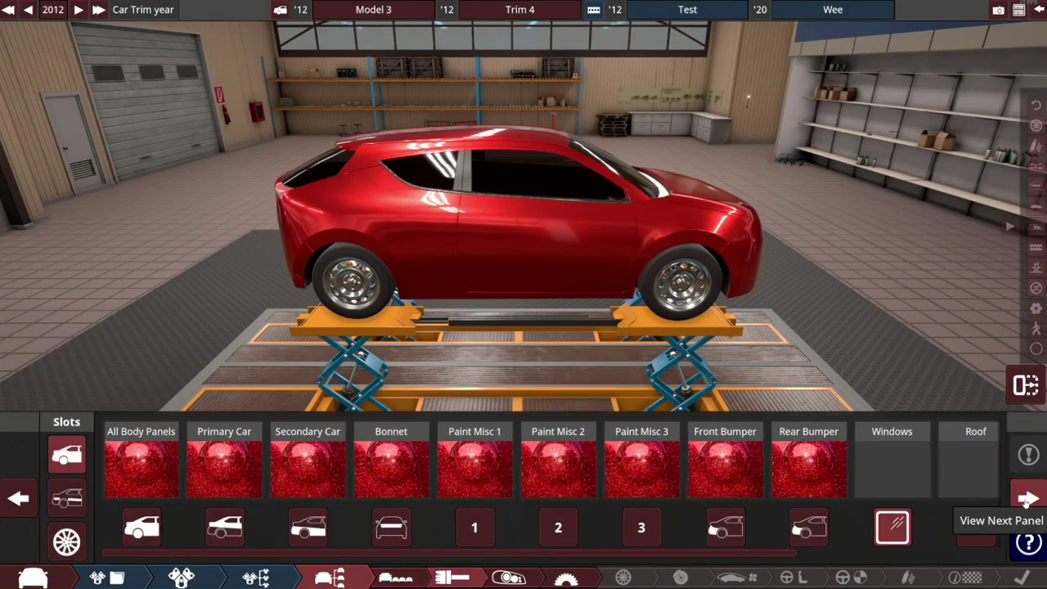
pyautogui.click(1026, 499)
pyautogui.click(1026, 499)
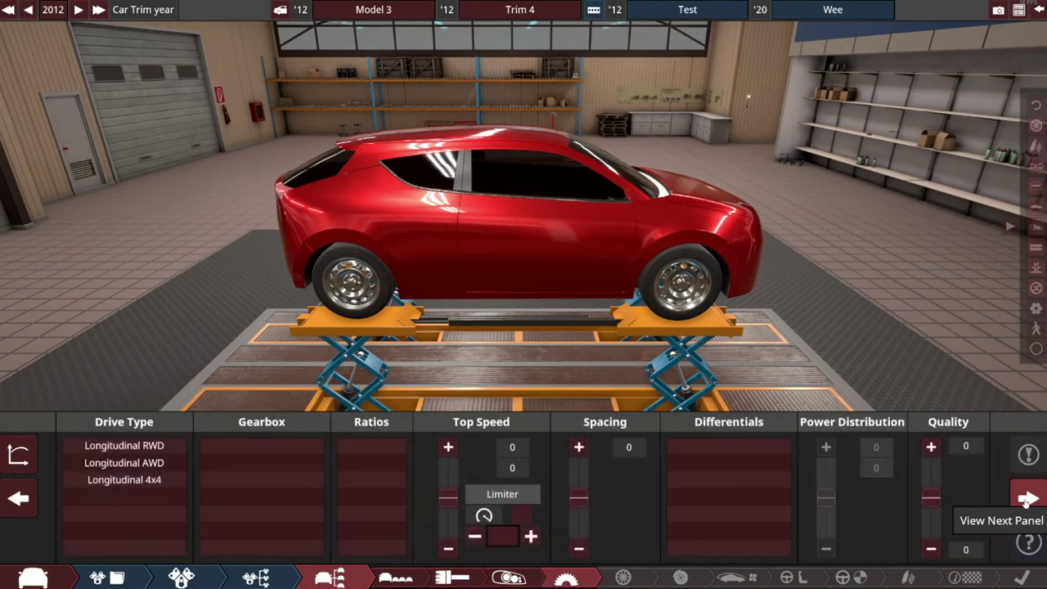
# - Set the drivetrain to Longitudinal RWD with a Dual Clutch gearbox, 6 ratios and an Electric LSD, and proceed to the tyre settings
pyautogui.click(149, 447)
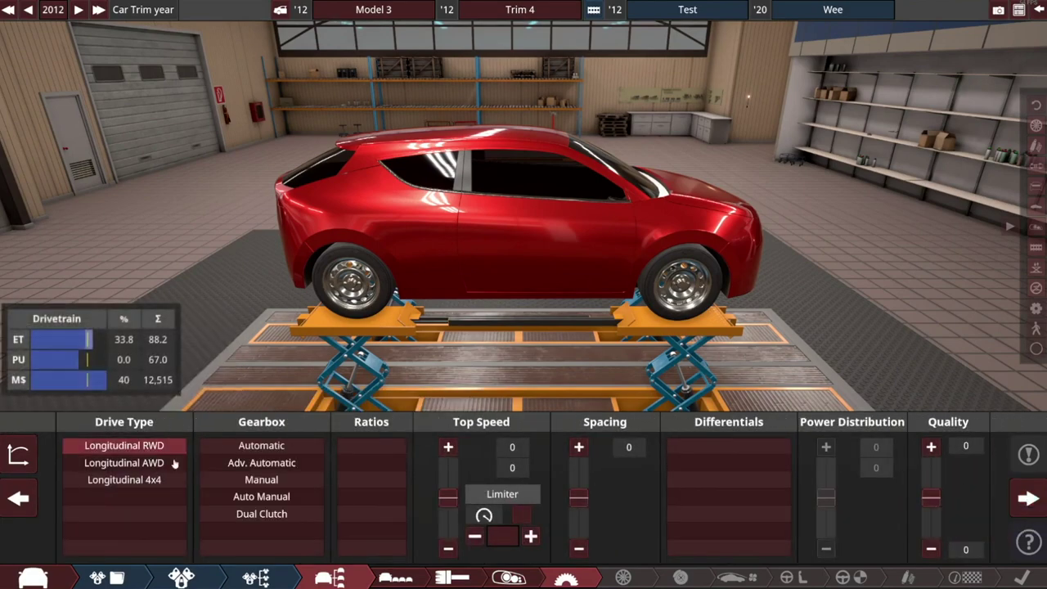
pyautogui.click(274, 514)
pyautogui.click(373, 486)
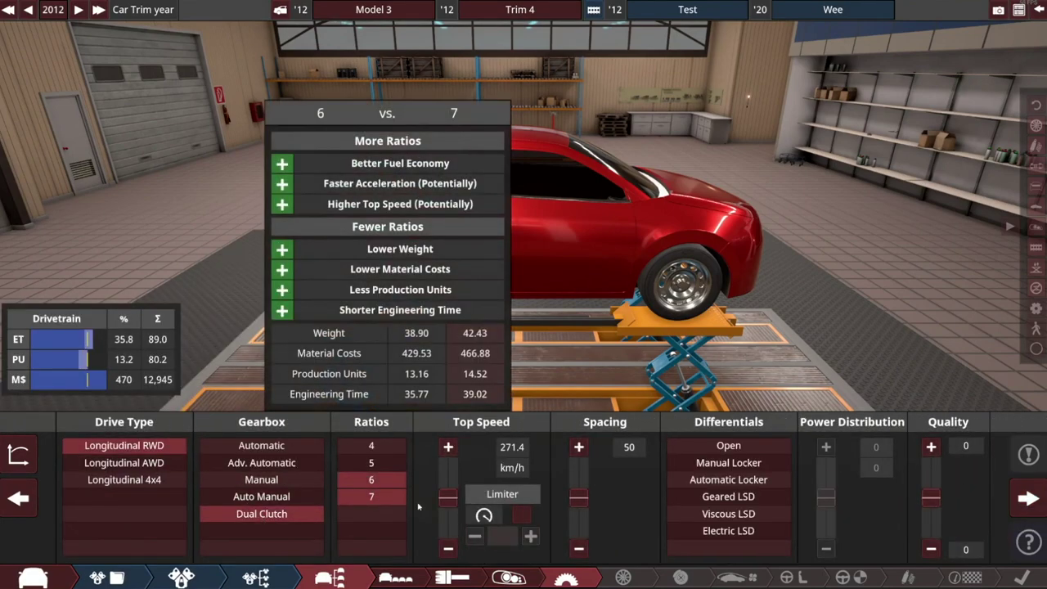
pyautogui.click(740, 532)
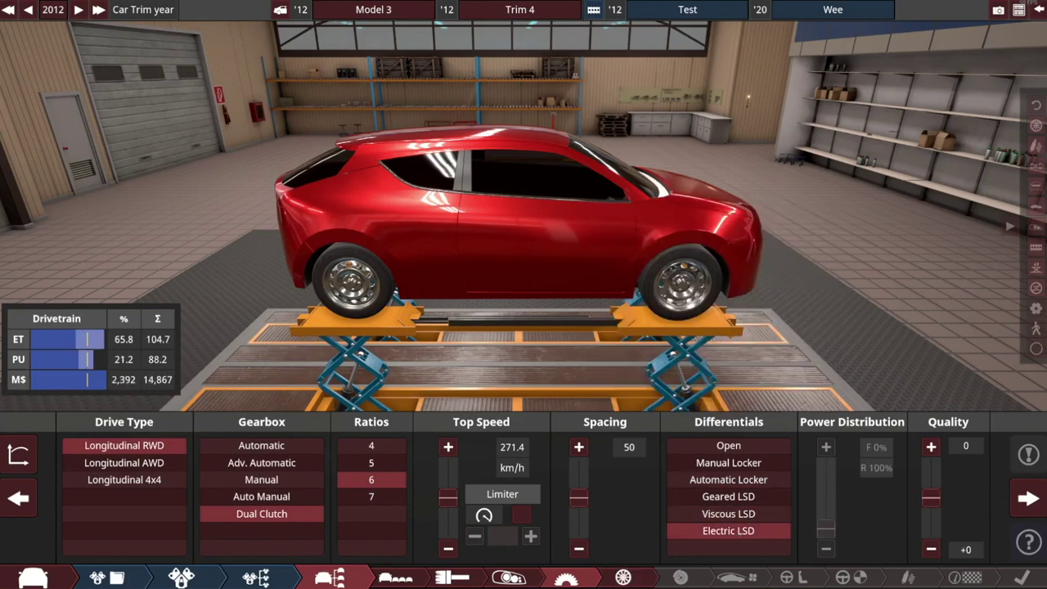
pyautogui.click(1028, 498)
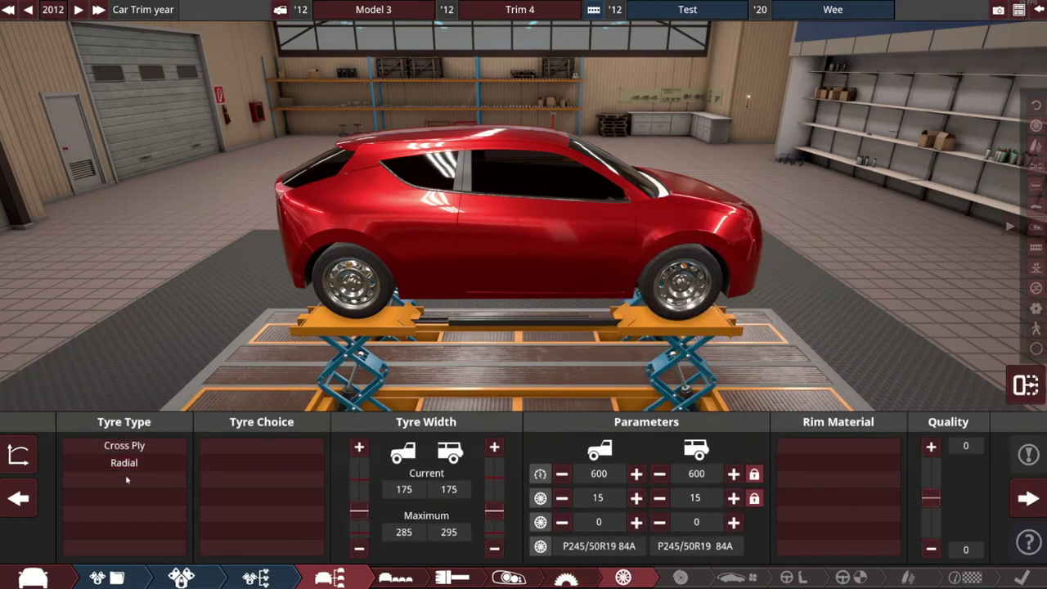
# - Fit Radial tyres in the Utility type with Alloy rims, and proceed to the brake settings
pyautogui.click(124, 463)
pyautogui.click(262, 480)
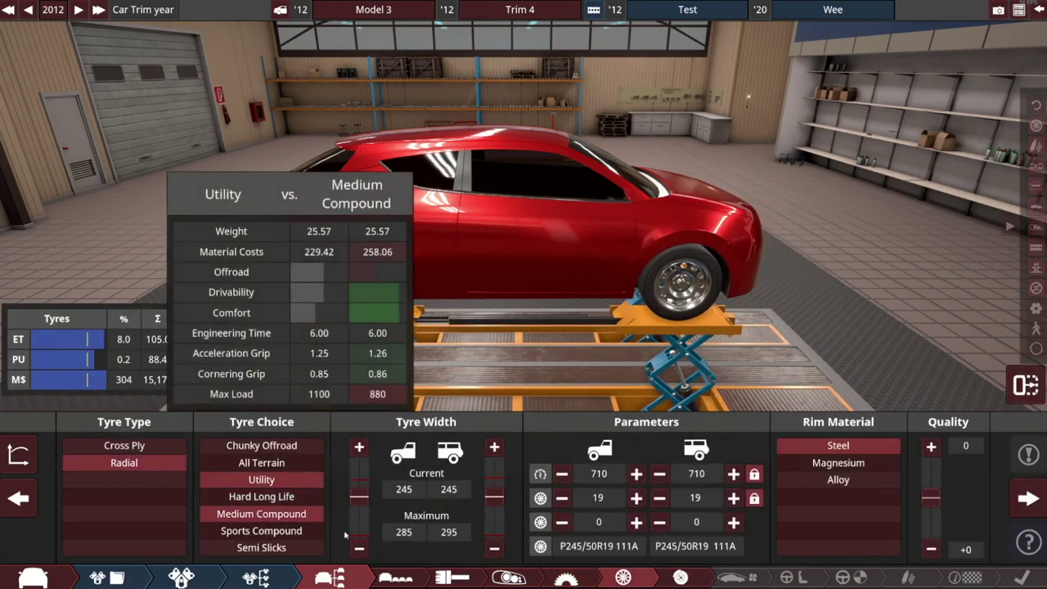
pyautogui.click(871, 482)
pyautogui.click(1029, 499)
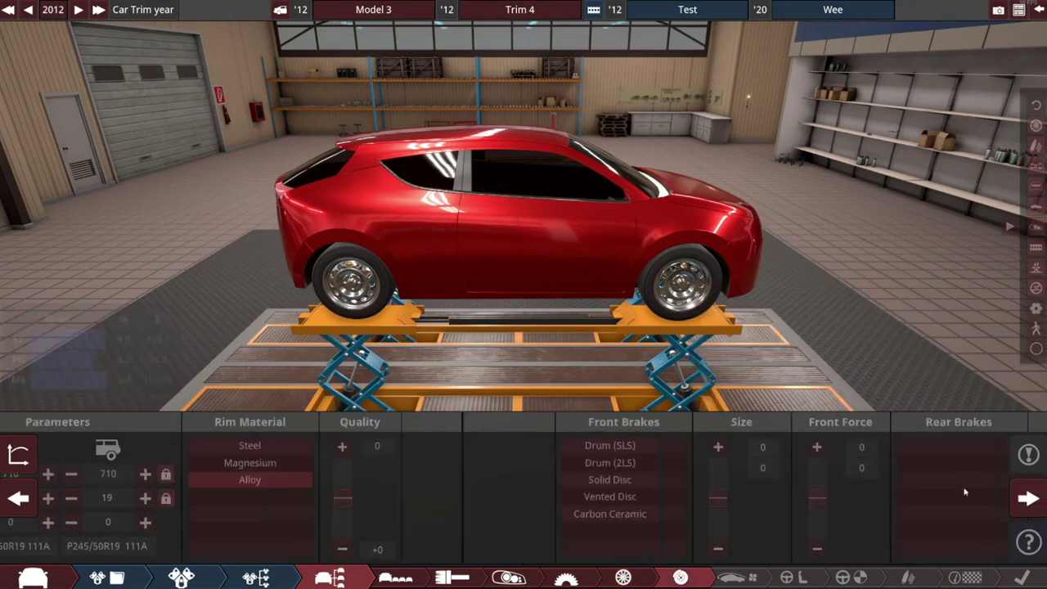
# - Fit 3-piston Solid Disc front brakes and 3-piston Vented Disc rear brakes, and proceed to the aerodynamics settings
pyautogui.click(143, 480)
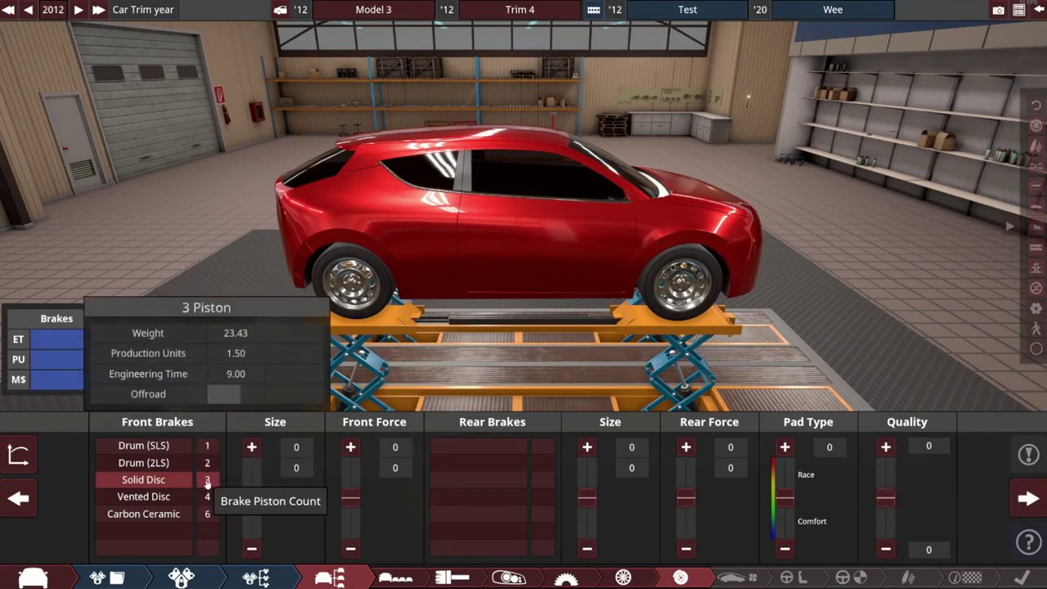
pyautogui.click(206, 479)
pyautogui.moveTo(487, 481)
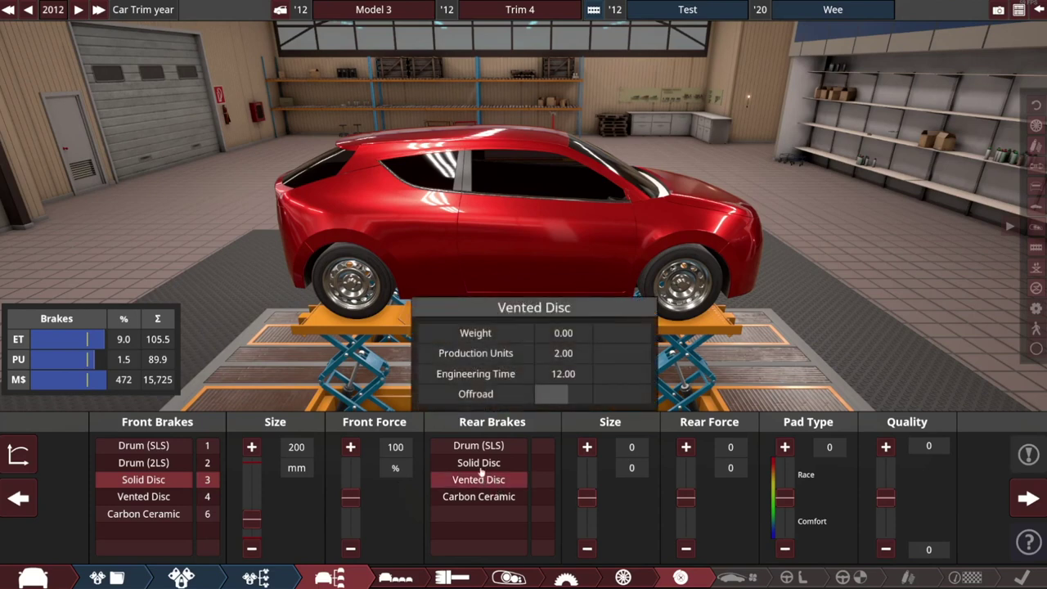
pyautogui.click(481, 481)
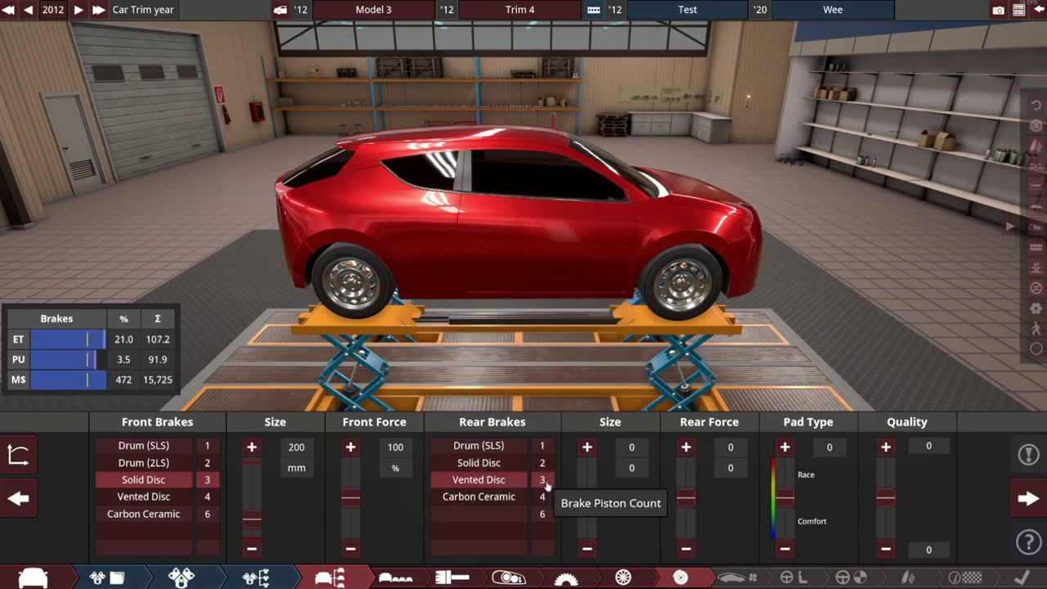
pyautogui.click(541, 479)
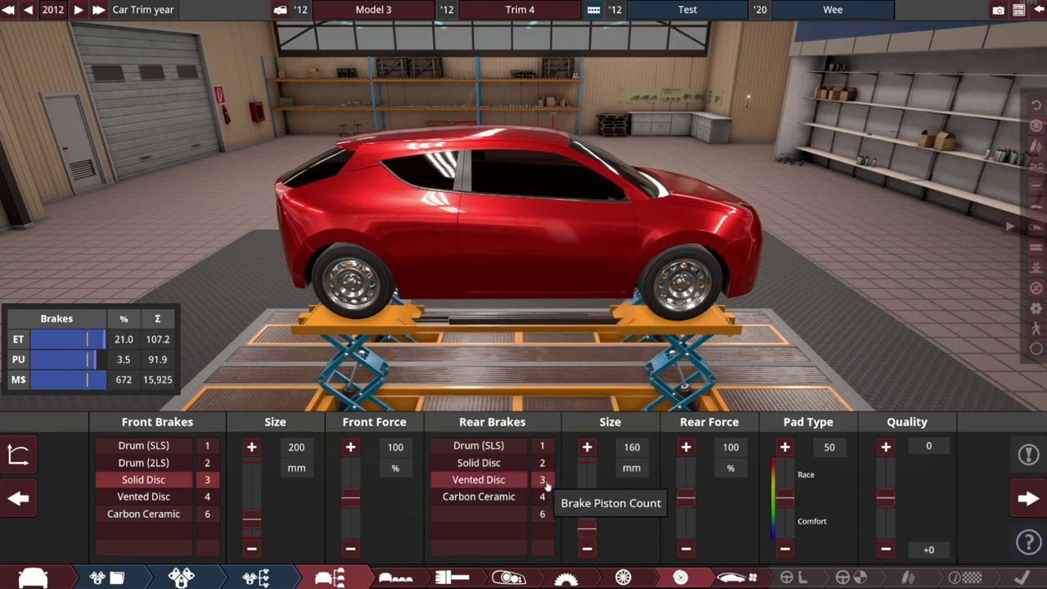
pyautogui.click(1029, 498)
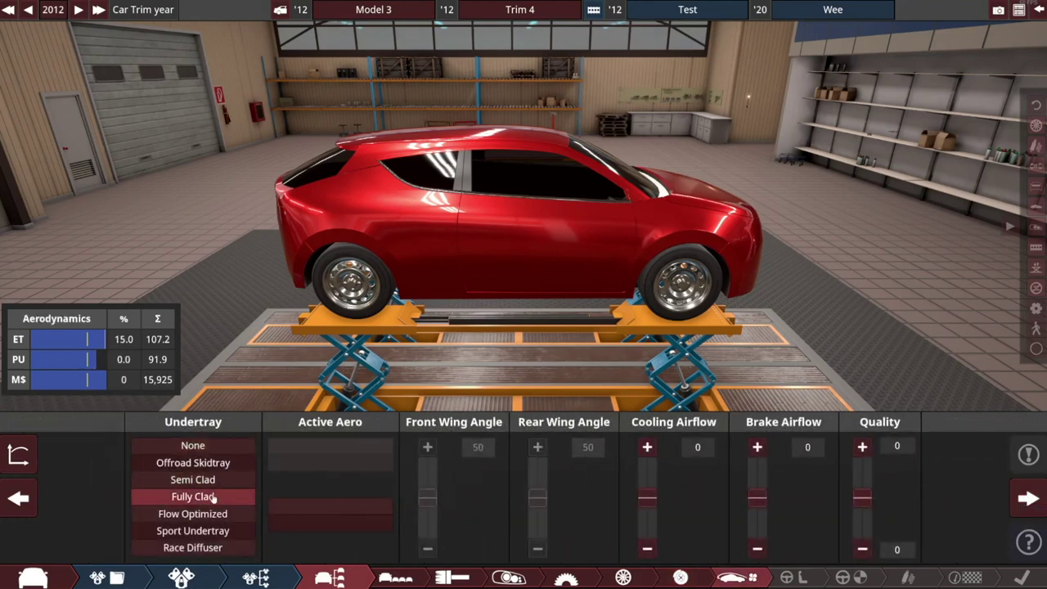
# - Choose a Fully Clad undertray with Cooling Flaps and proceed to the interior settings
pyautogui.click(198, 497)
pyautogui.click(329, 523)
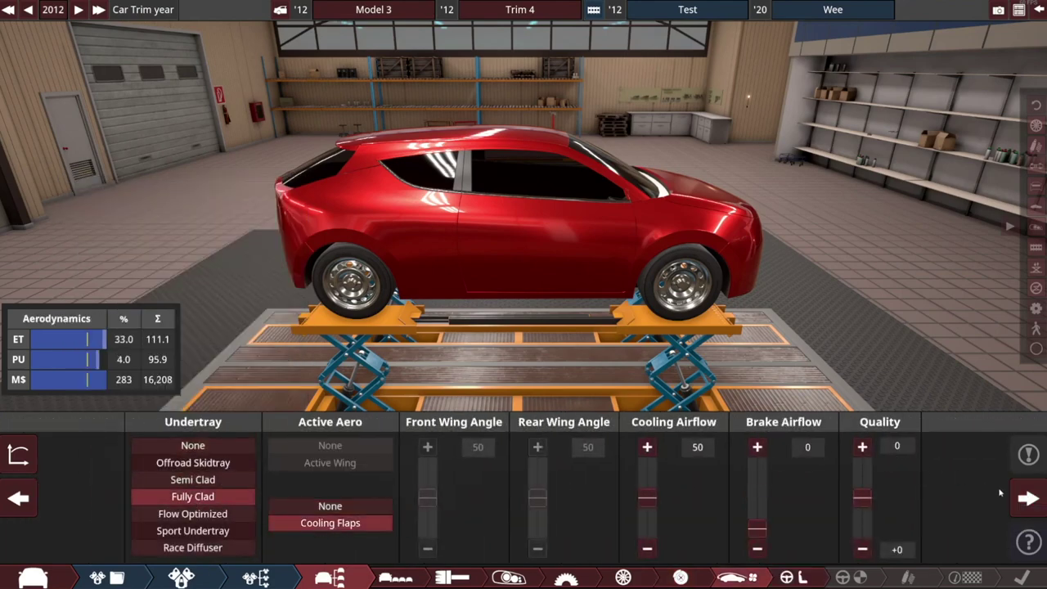
pyautogui.click(1029, 498)
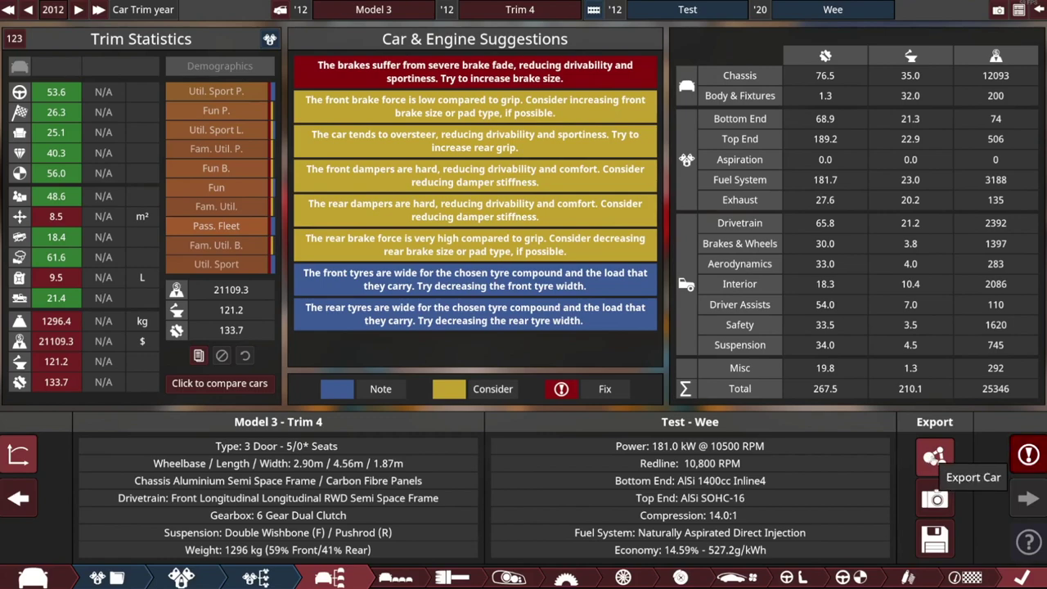
# - Export the car with the BeamNG.drive plugin under the mod name "tutorial" and close the export status
pyautogui.click(935, 457)
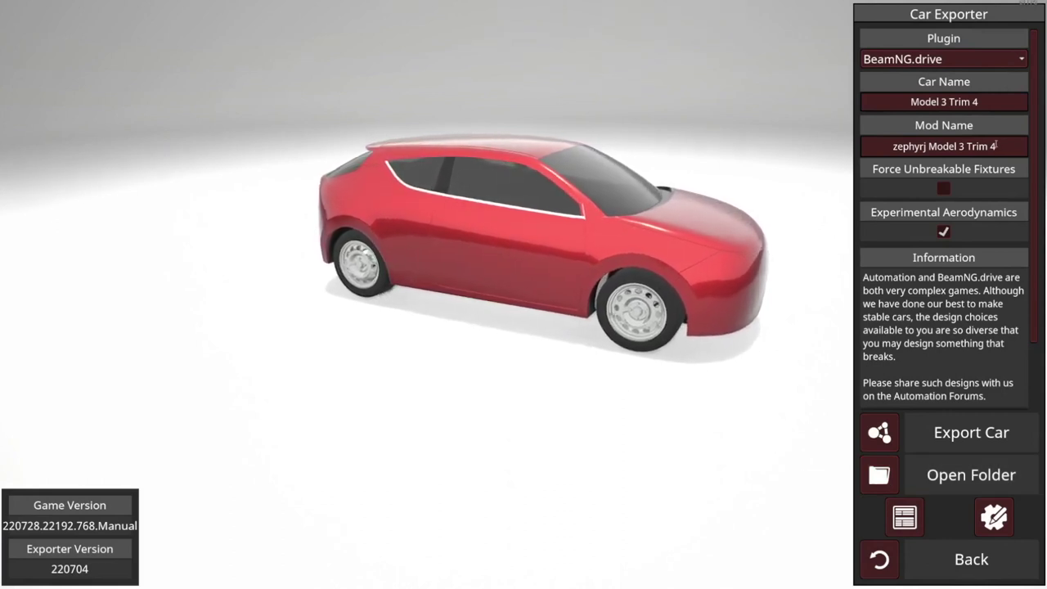
pyautogui.moveTo(997, 146); pyautogui.dragTo(892, 146)
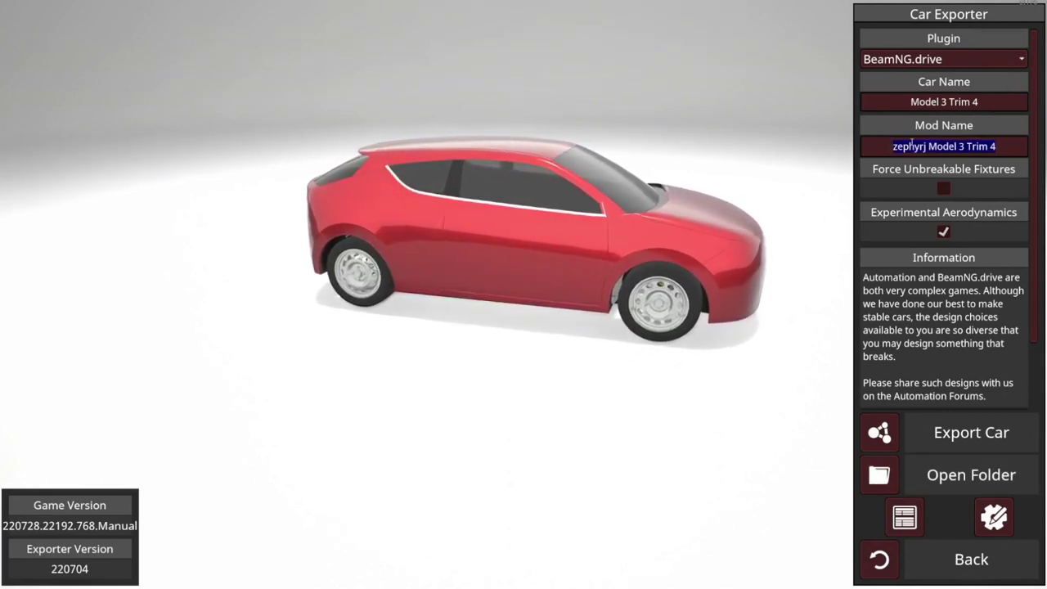
pyautogui.press('BackSpace')
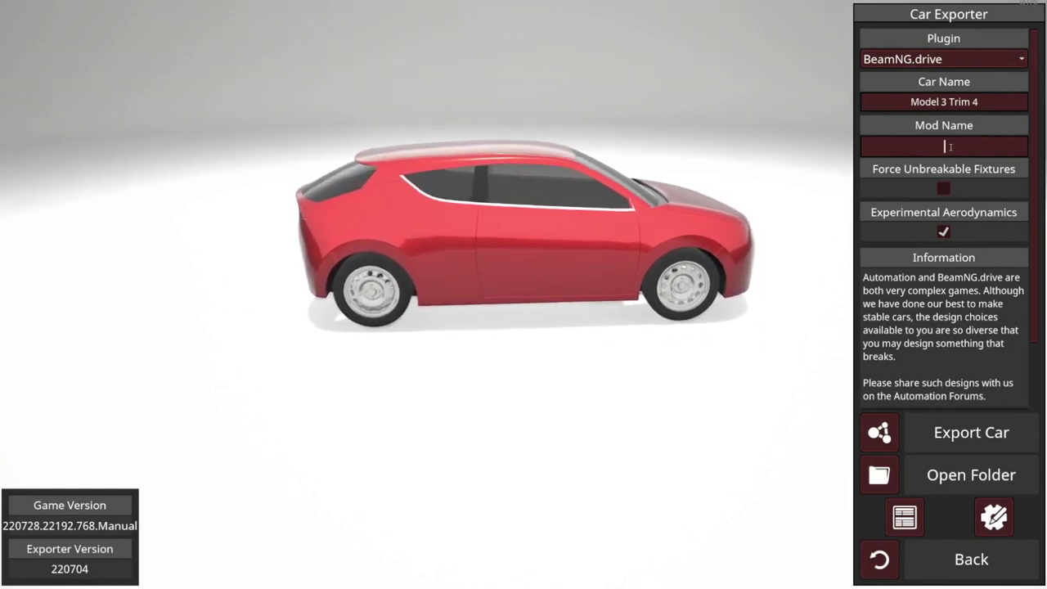
pyautogui.write('tut')
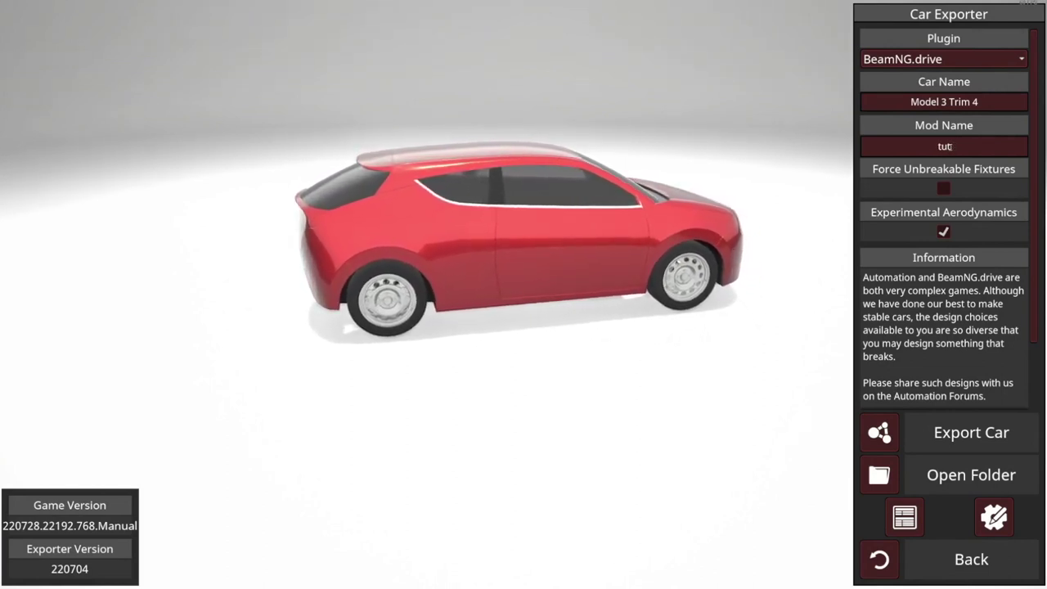
pyautogui.write('orial')
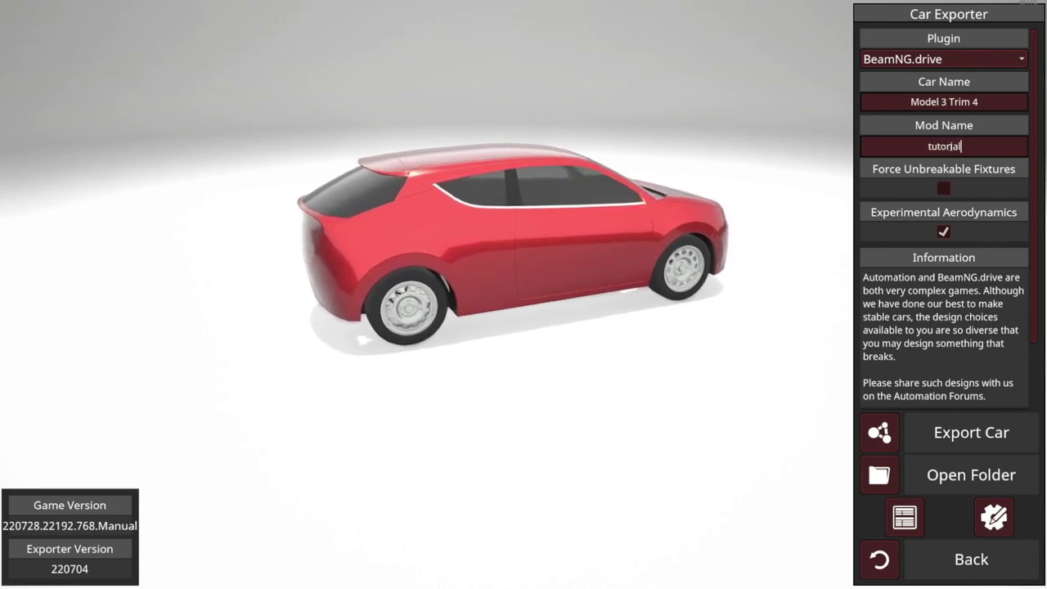
pyautogui.click(885, 432)
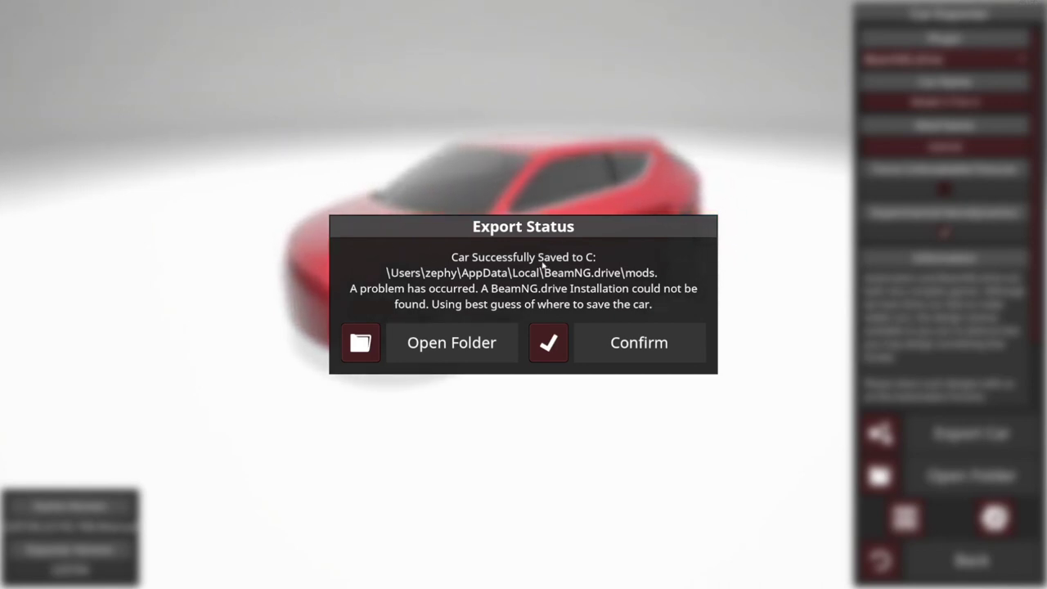
pyautogui.click(546, 342)
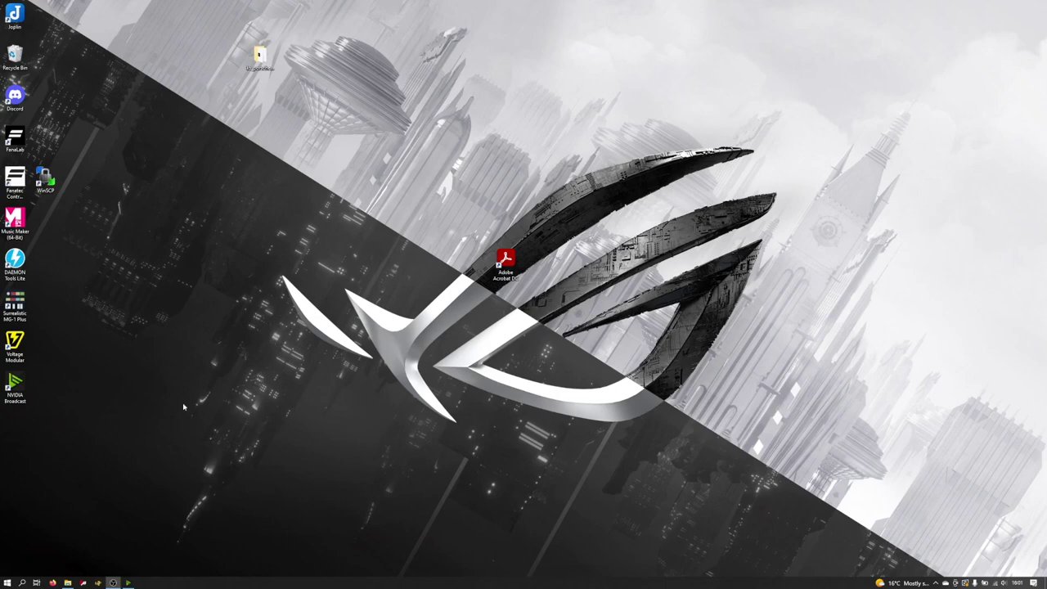
# - Launch engine-crane.exe from the Downloads folder and check the folder used as the Assetto Corsa install path
pyautogui.click(68, 583)
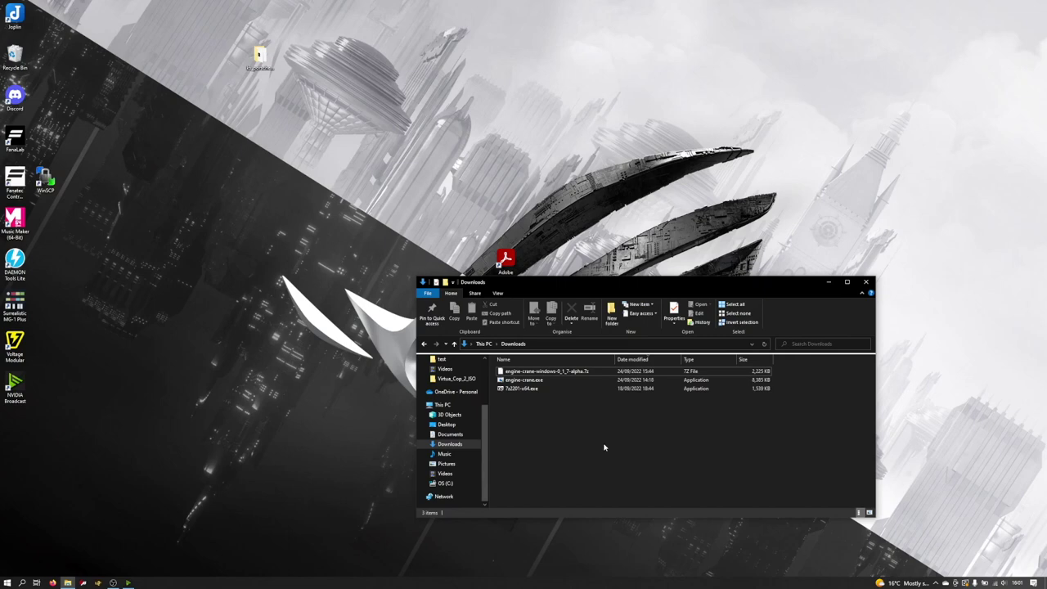
pyautogui.doubleClick(542, 382)
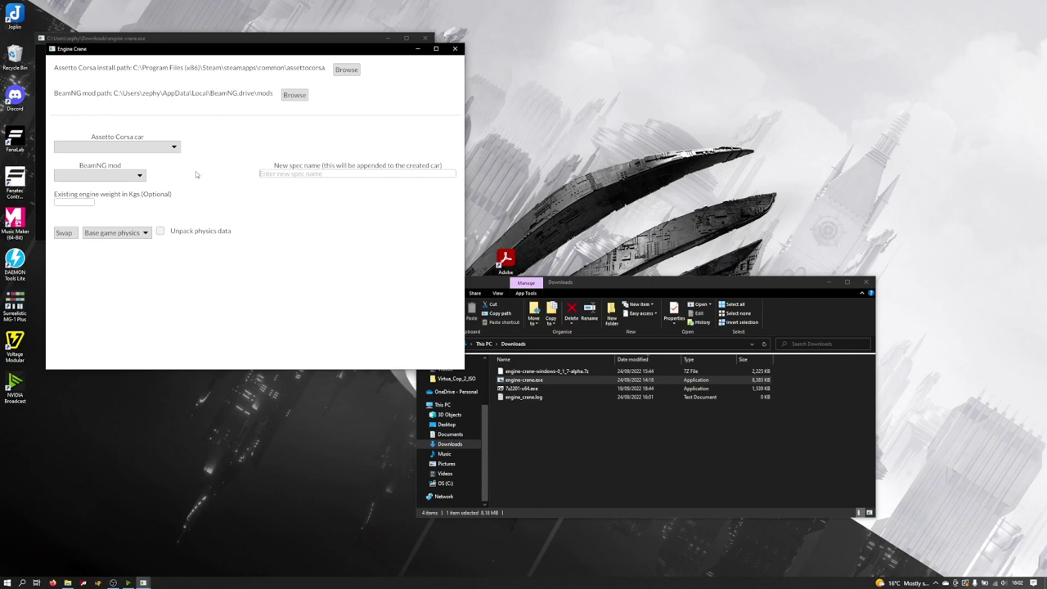
pyautogui.click(346, 71)
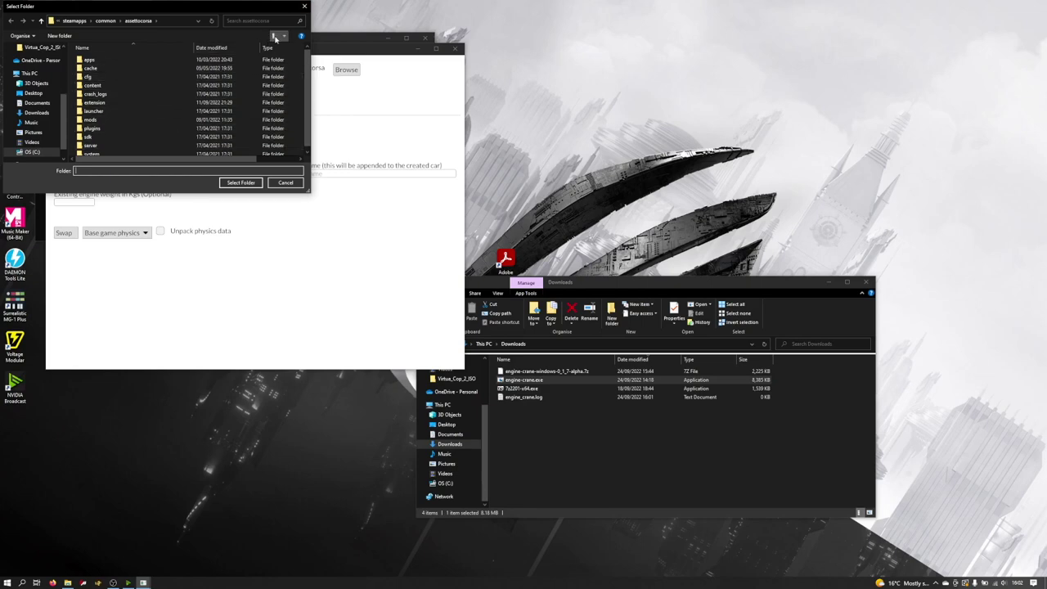
pyautogui.click(306, 7)
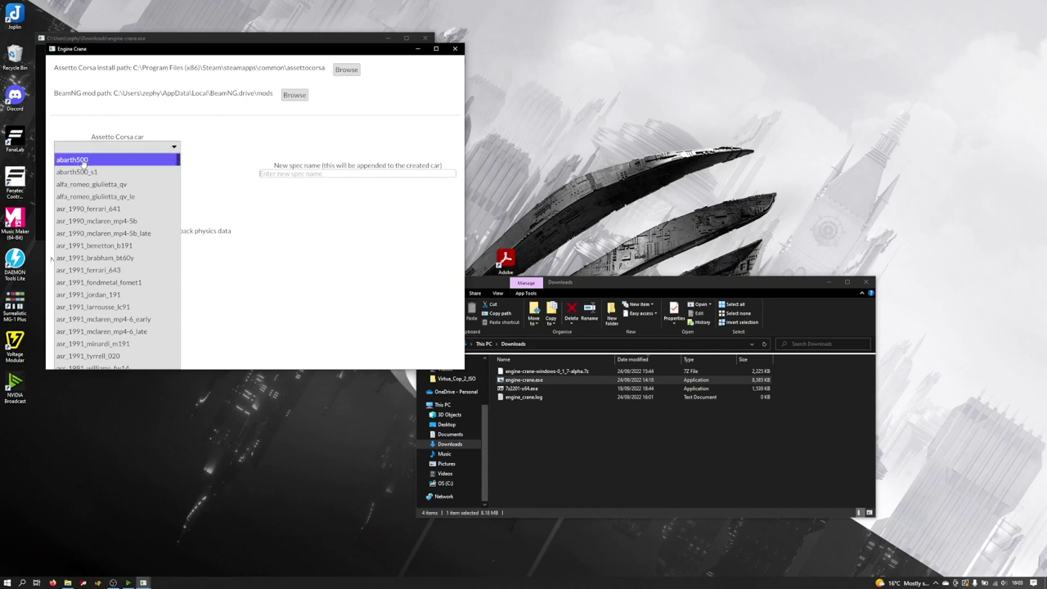
# - Choose abarth500 as the Assetto Corsa car and tutorial.zip as the BeamNG mod, with "tutorial" as the new spec name
pyautogui.click(83, 162)
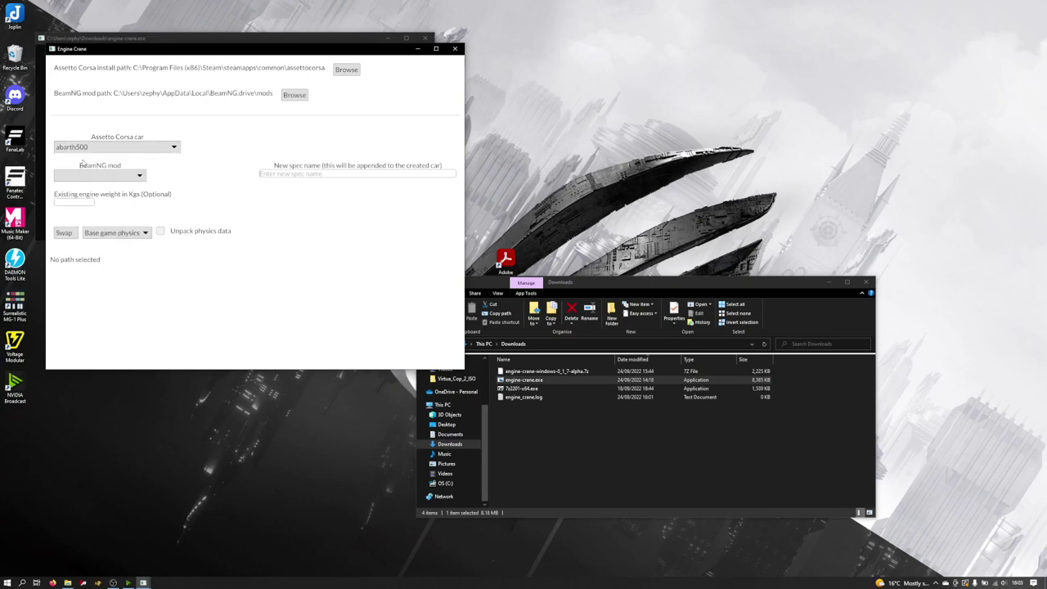
pyautogui.click(135, 176)
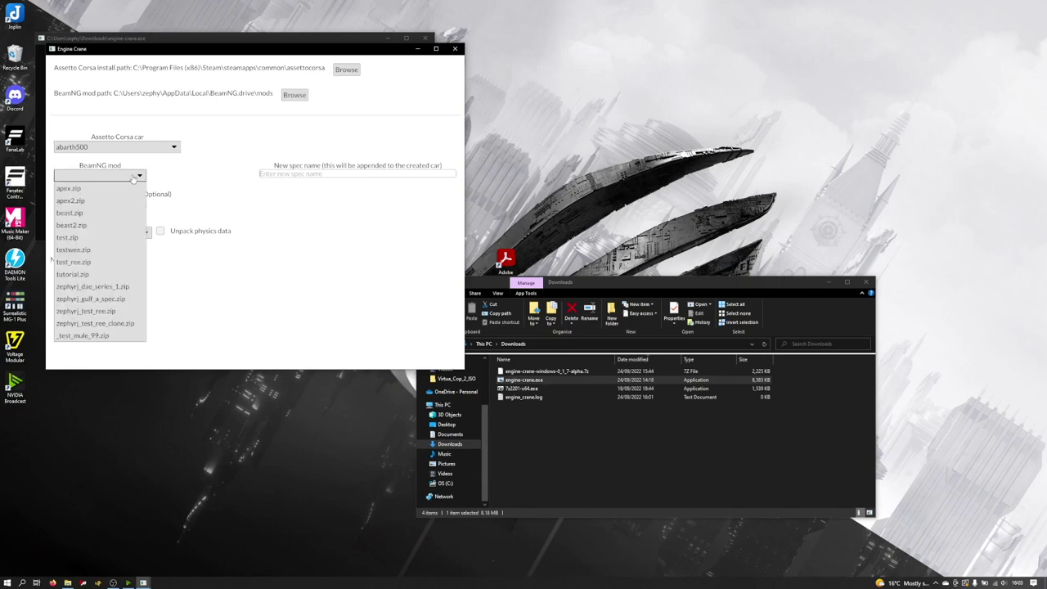
pyautogui.click(69, 276)
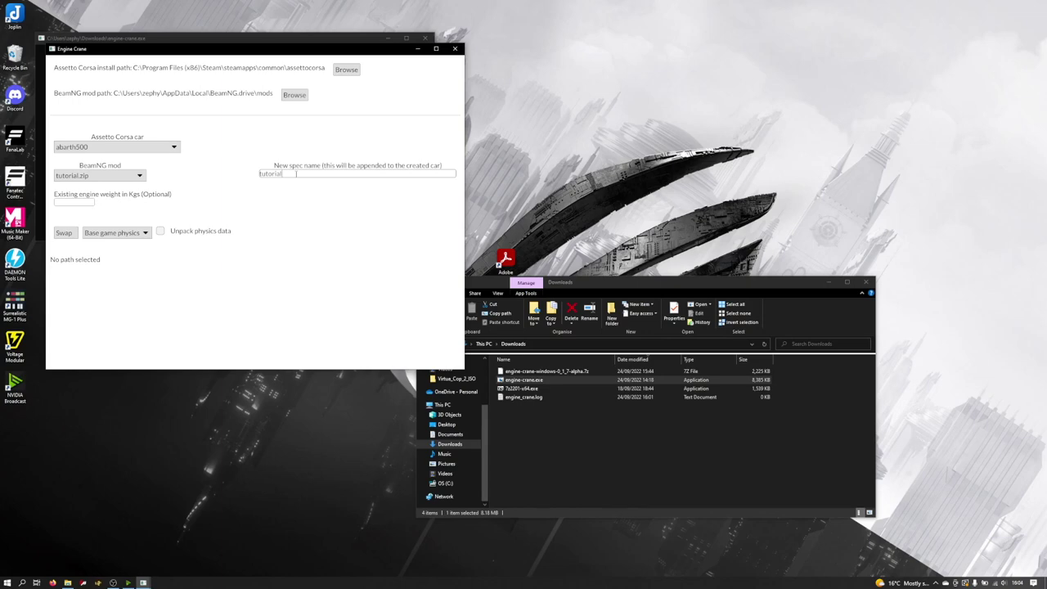
pyautogui.press('Tab')
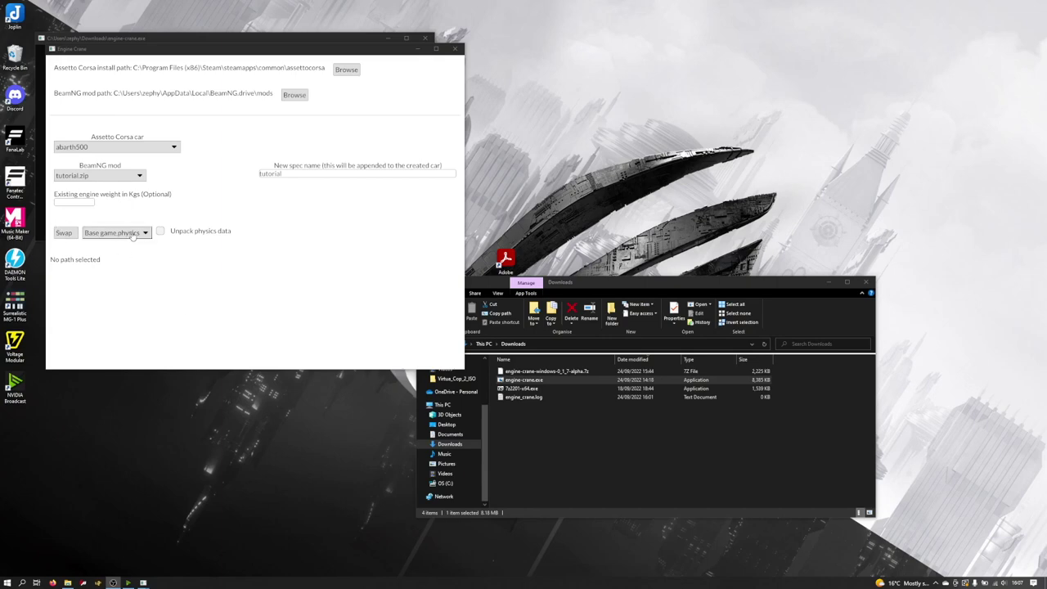
# - Run the engine swap with Base game physics and without unpacking the physics data
pyautogui.click(134, 235)
pyautogui.click(133, 235)
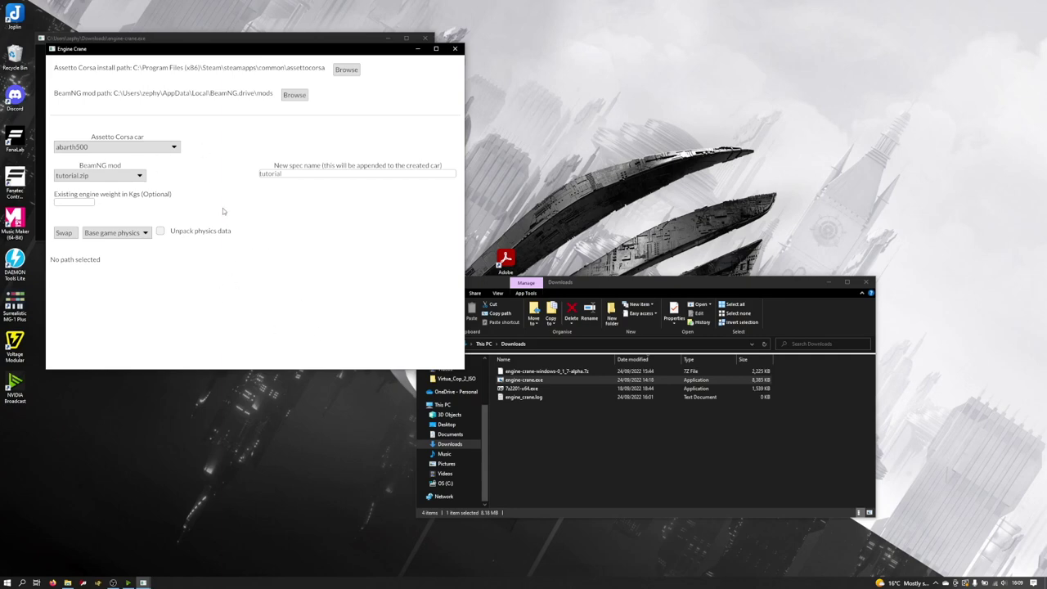
pyautogui.click(161, 233)
pyautogui.click(161, 232)
pyautogui.click(64, 233)
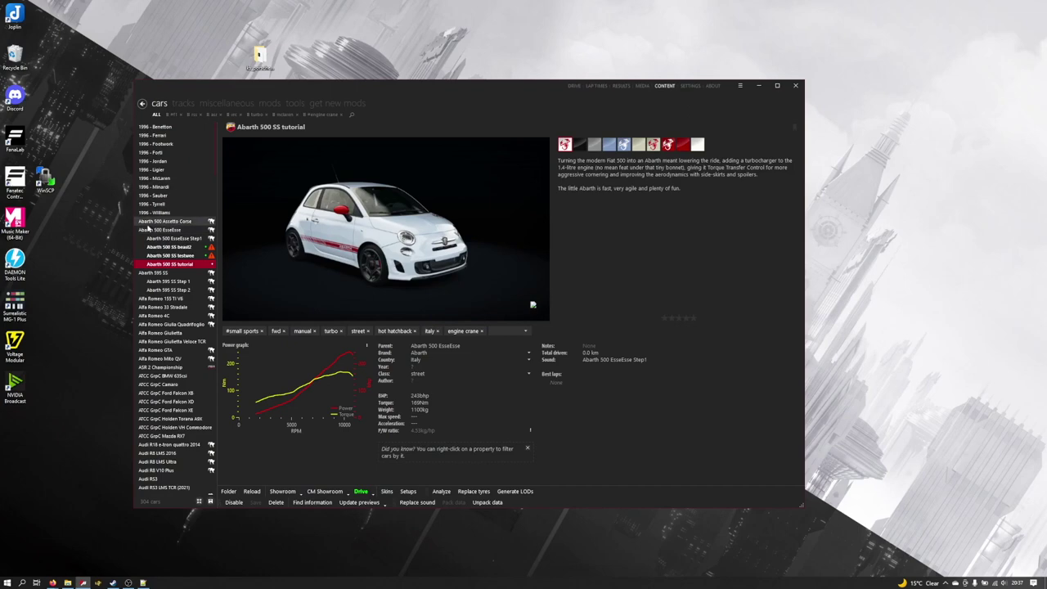
# - In Content Manager, compare the specs and power graphs of the Abarth 500 EsseEsse and the Abarth 500 SS tutorial
pyautogui.moveTo(141, 231)
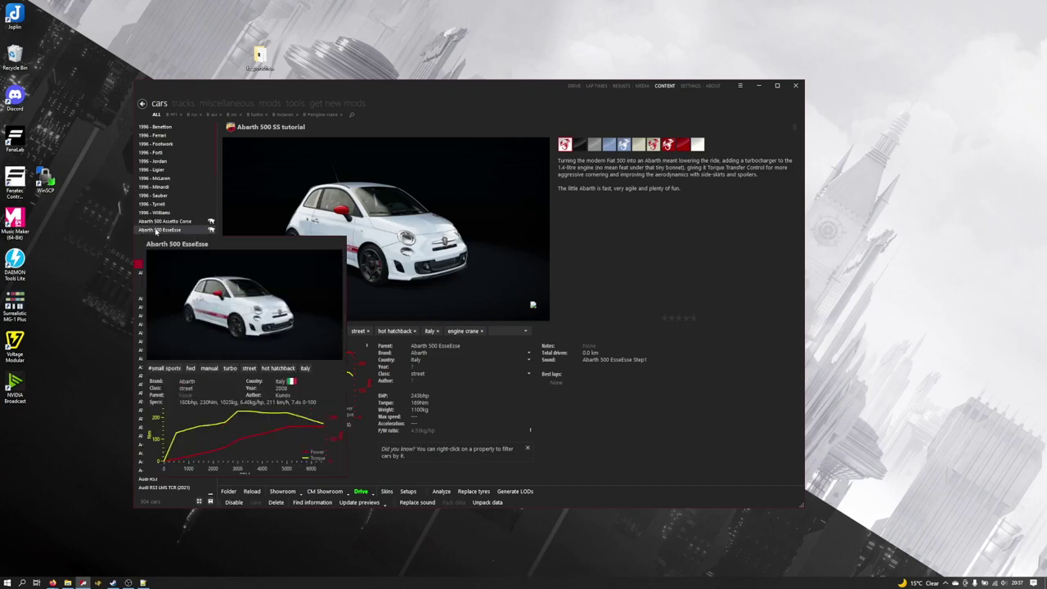
pyautogui.click(155, 231)
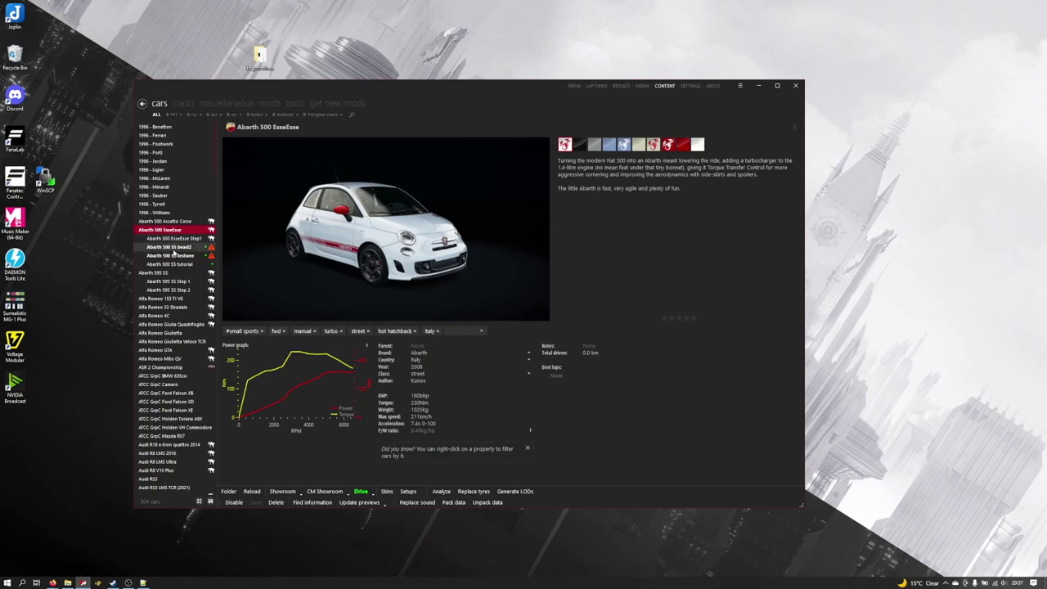
pyautogui.moveTo(156, 266)
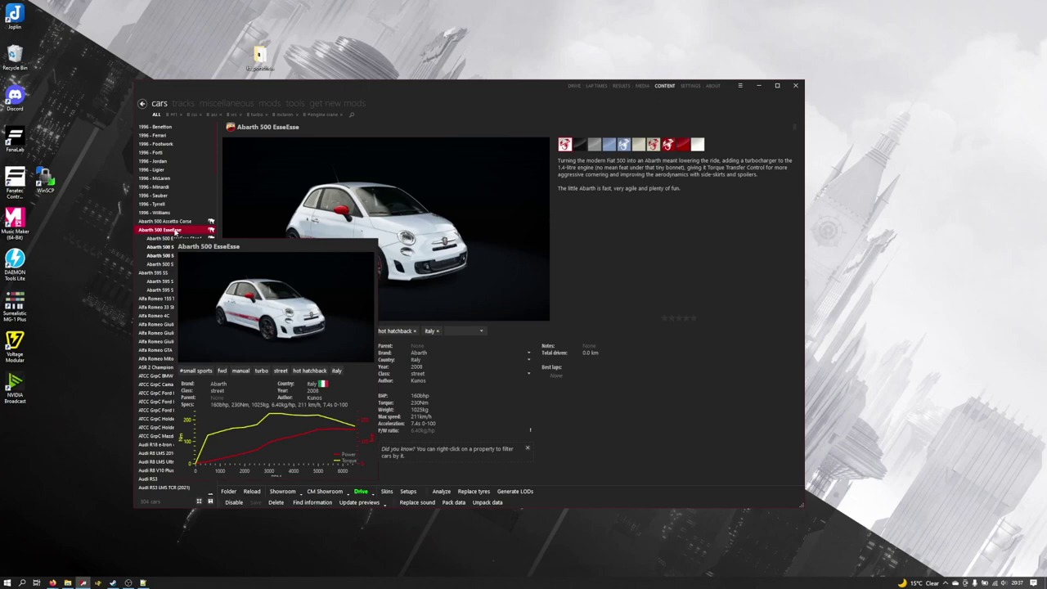
pyautogui.click(179, 265)
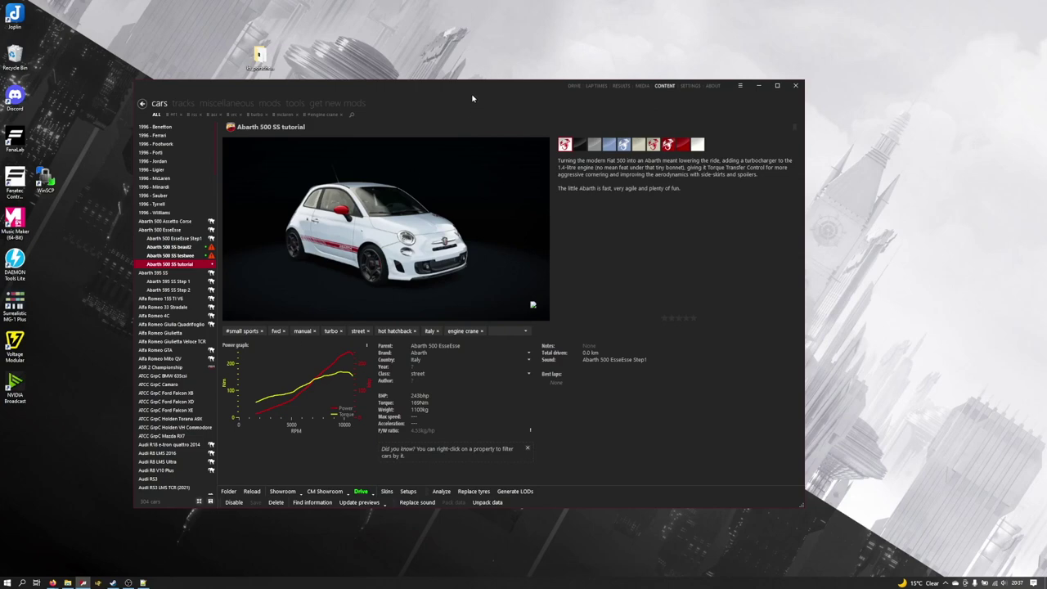
# - Start a quick practice session at Imola with the Abarth 500 SS tutorial
pyautogui.click(573, 88)
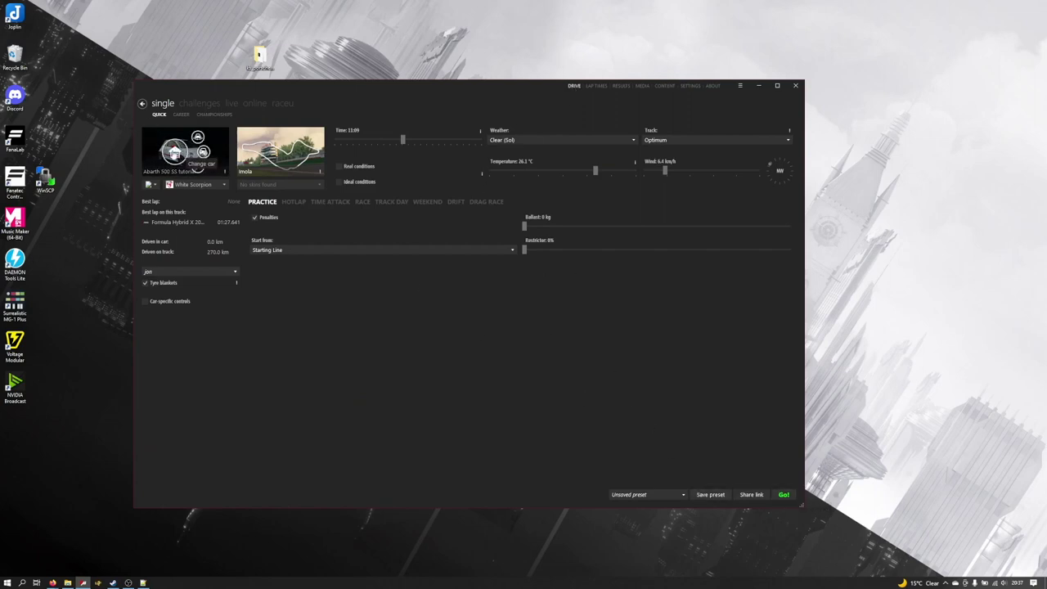
pyautogui.click(185, 154)
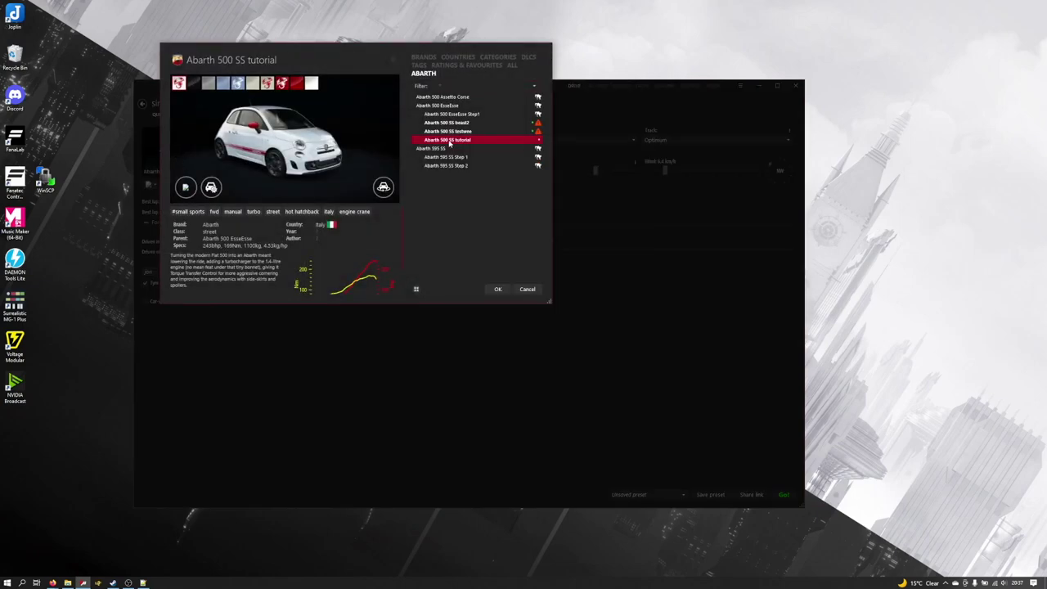
pyautogui.click(497, 289)
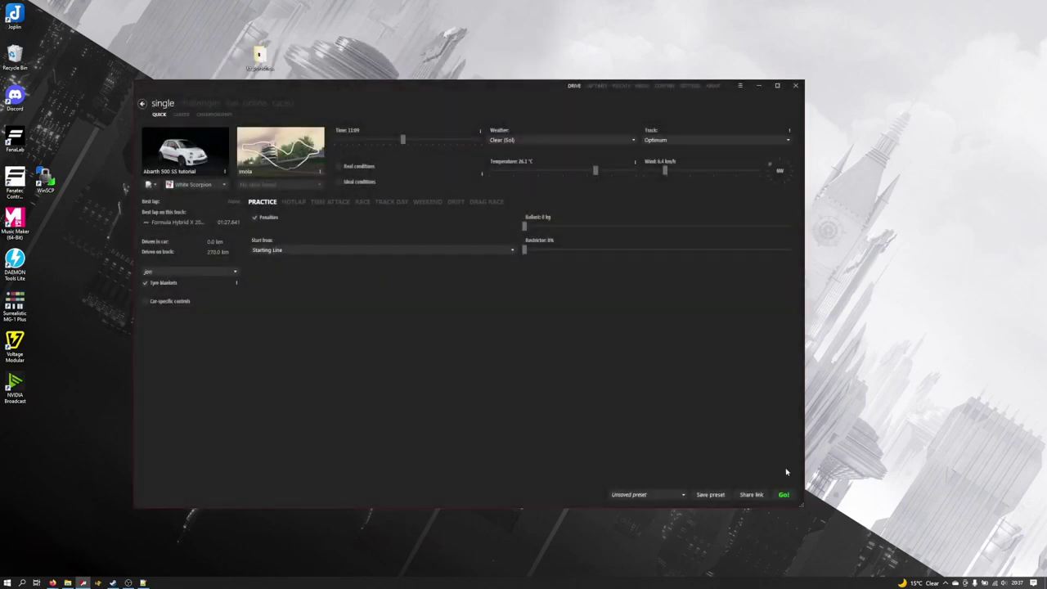
pyautogui.click(786, 495)
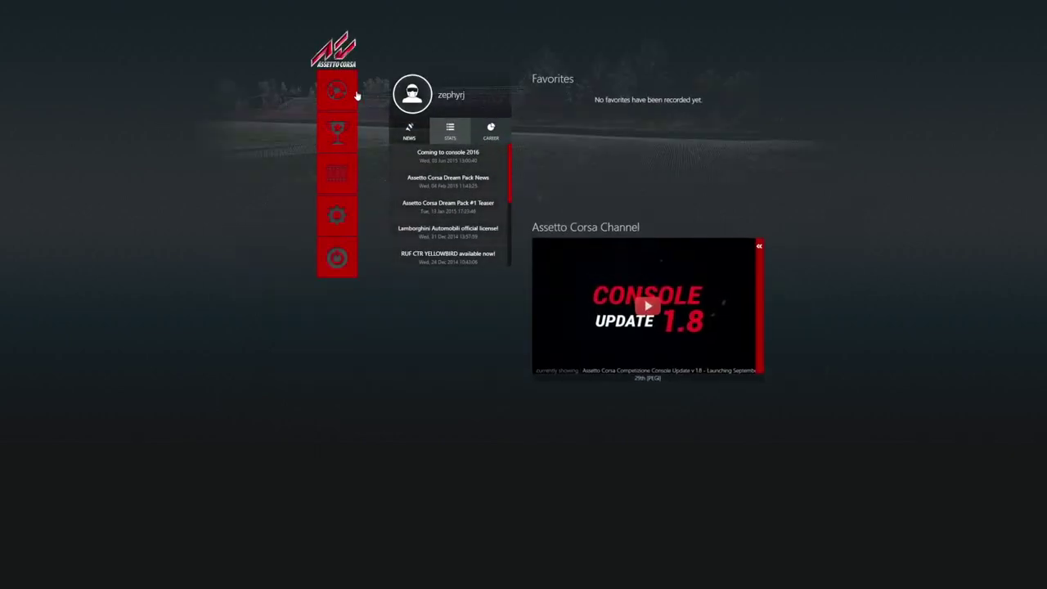
# - In the Assetto Corsa launcher, pick the tutorial version of the Abarth 500 EsseEsse as the Time Attack car
pyautogui.click(348, 90)
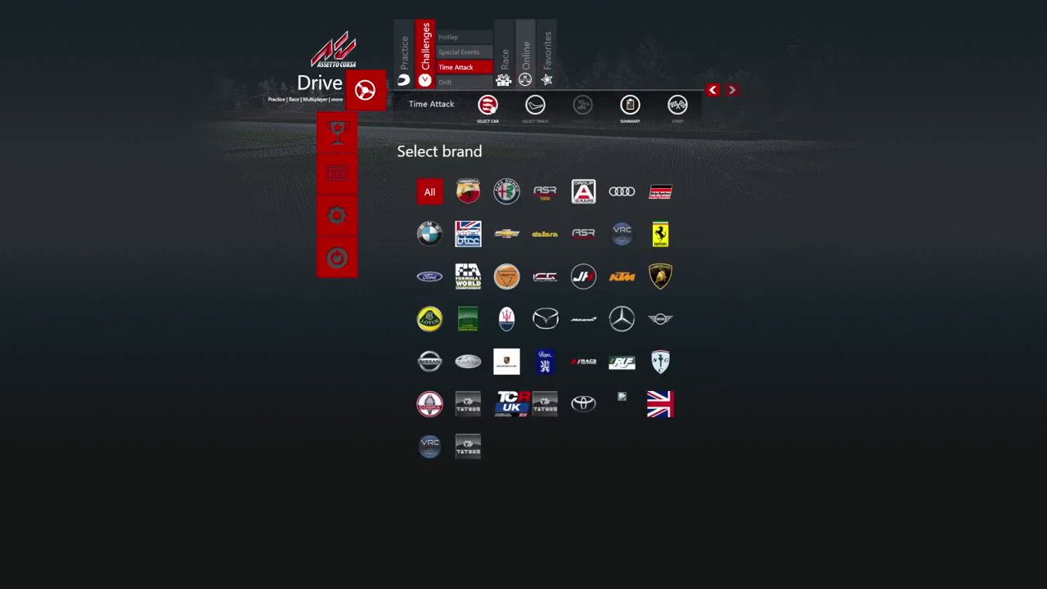
pyautogui.click(473, 190)
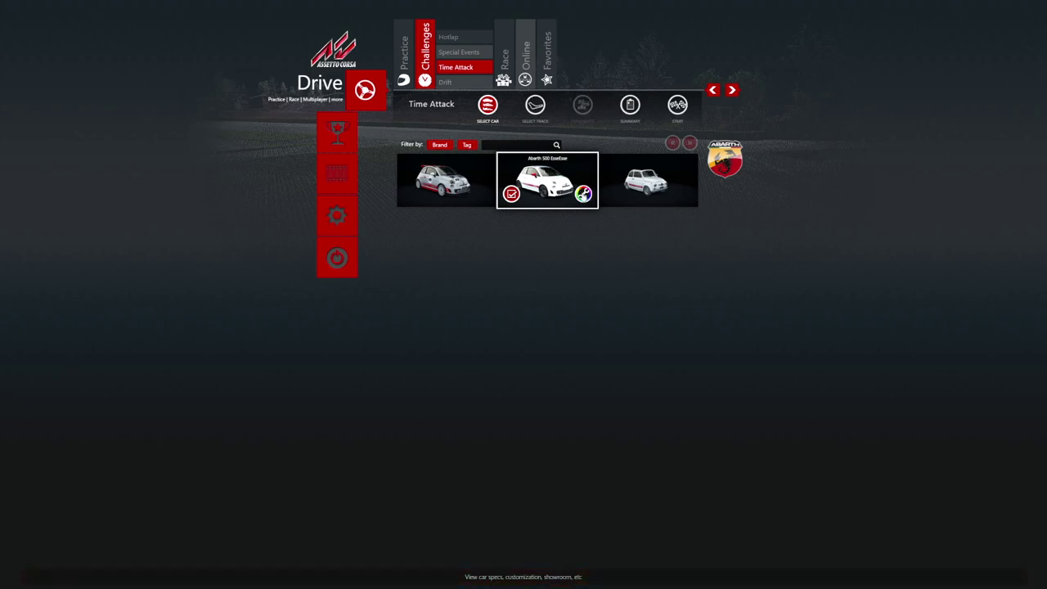
pyautogui.click(582, 194)
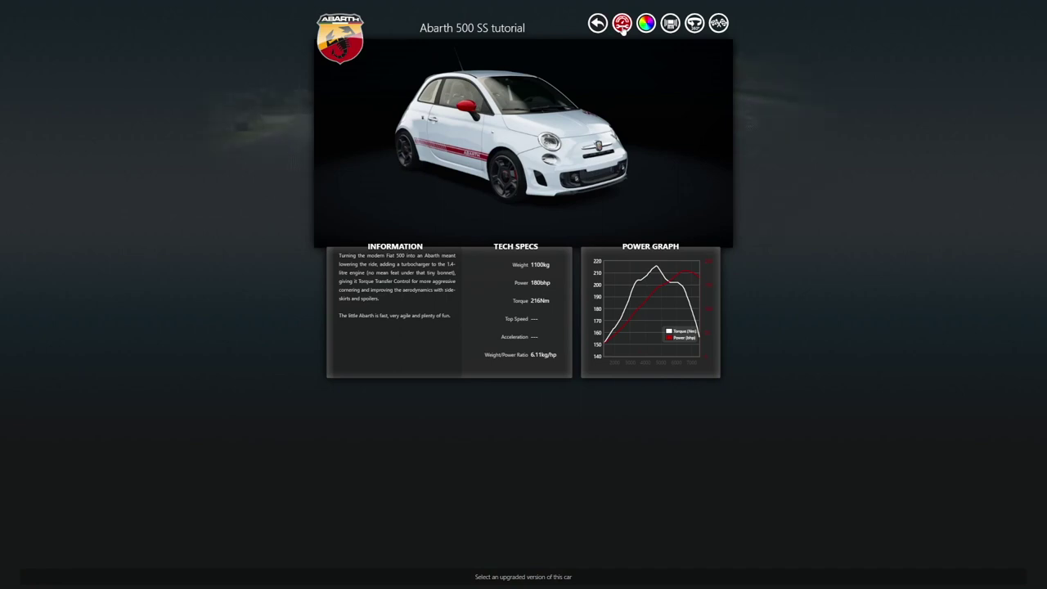
pyautogui.click(622, 25)
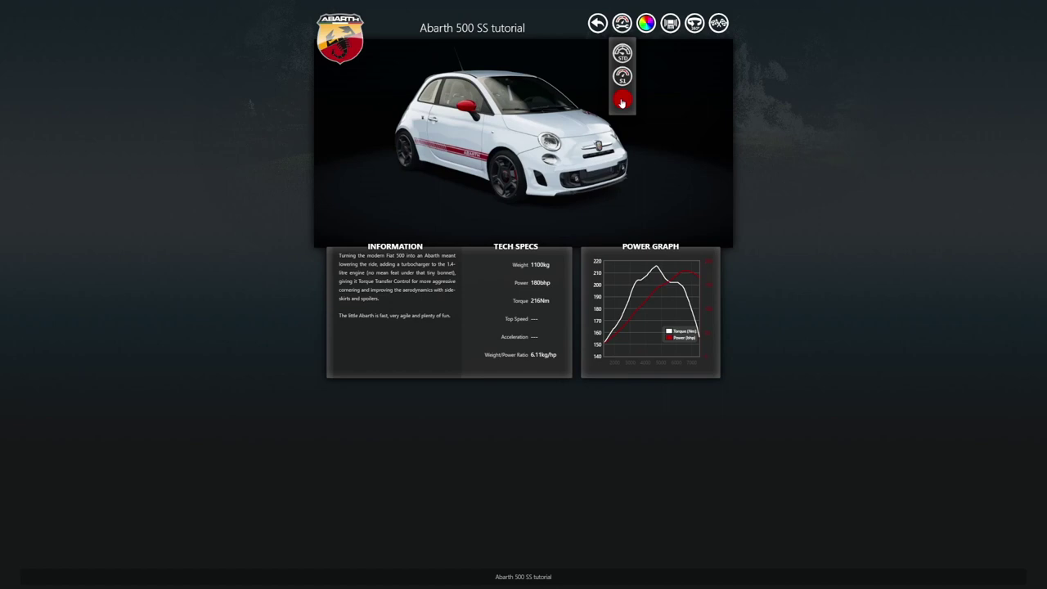
pyautogui.click(621, 101)
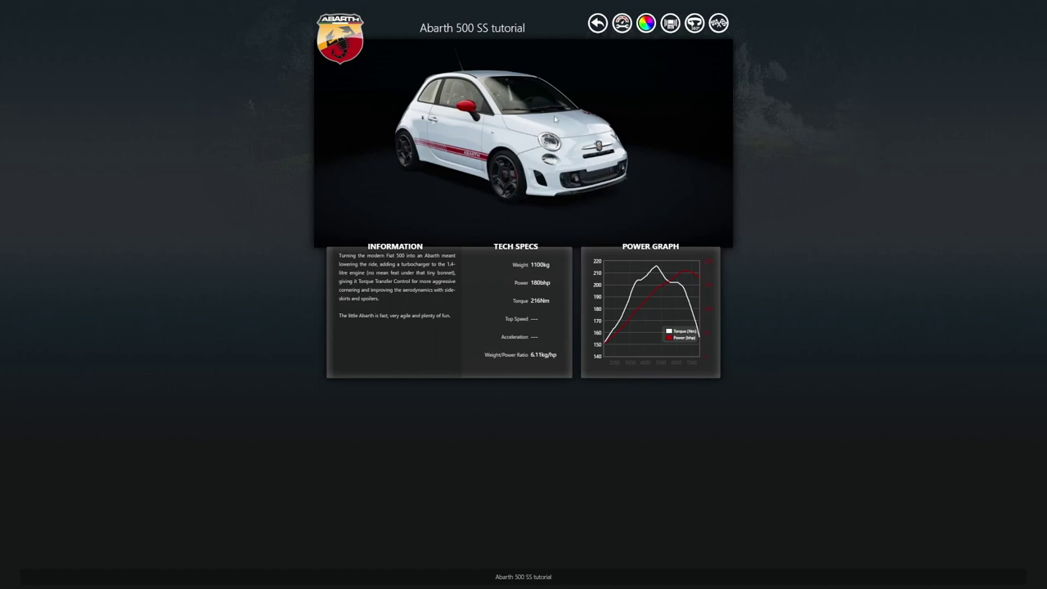
pyautogui.click(598, 23)
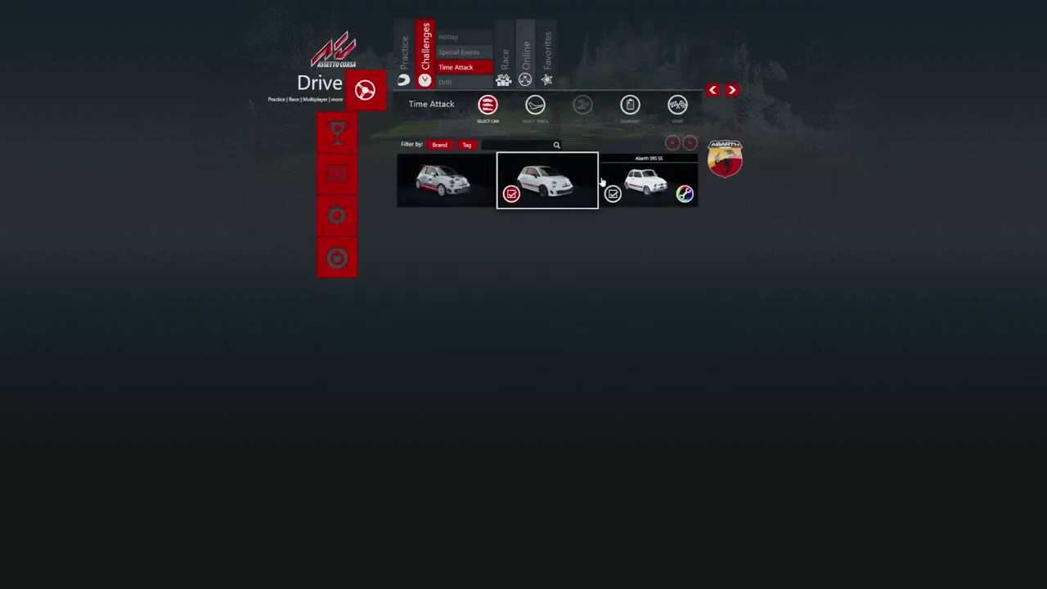
# - Choose Magione as the Time Attack track and advance to the following setup stage
pyautogui.click(535, 105)
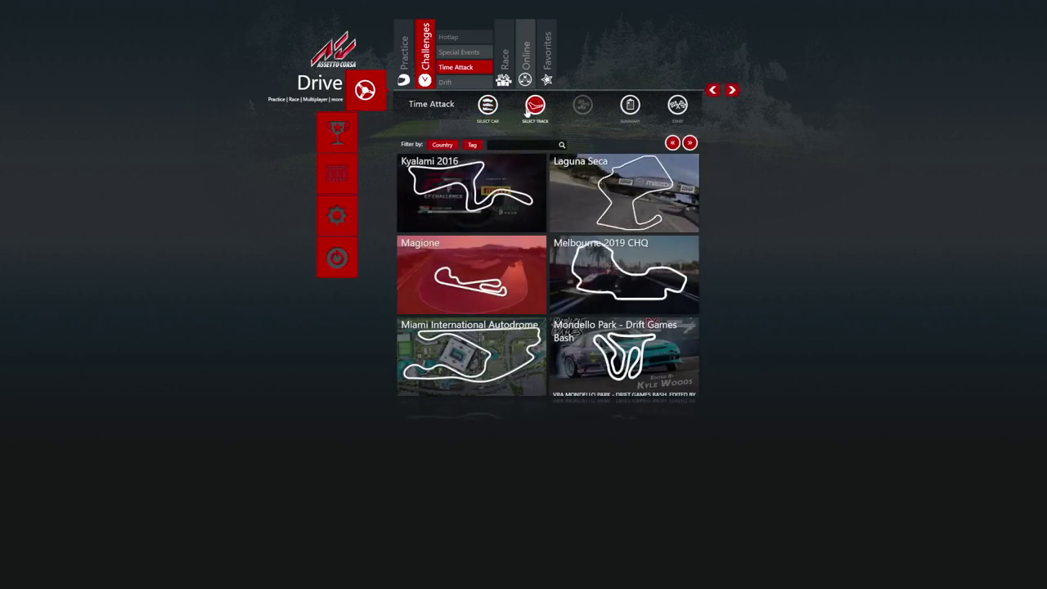
pyautogui.click(491, 277)
pyautogui.click(728, 90)
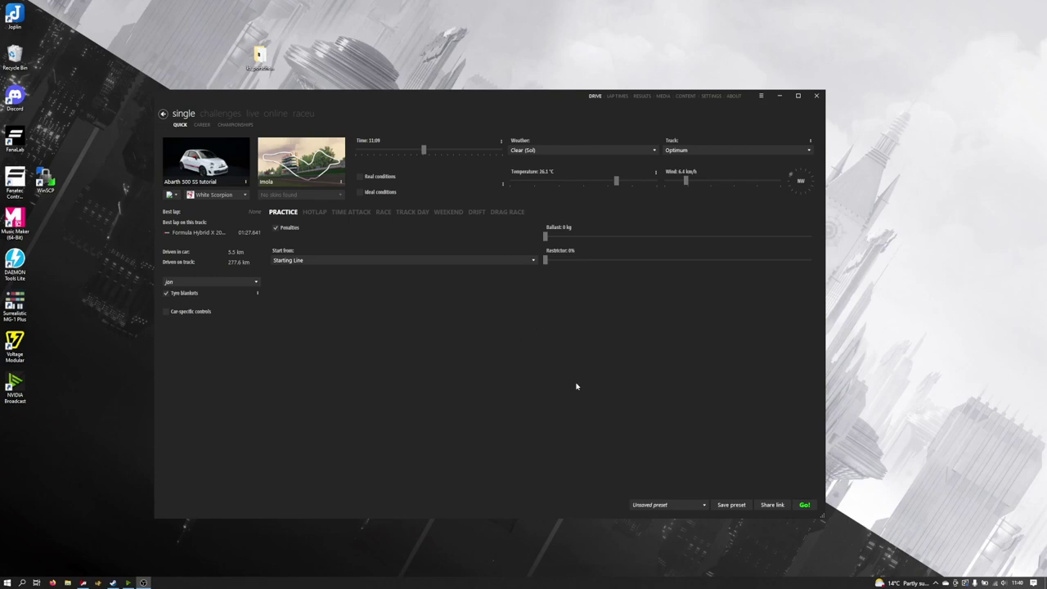
# - In Content Manager, replace the sound of the Abarth 500 SS tutorial with that of the Alfa Romeo 155 TI V6
pyautogui.click(684, 97)
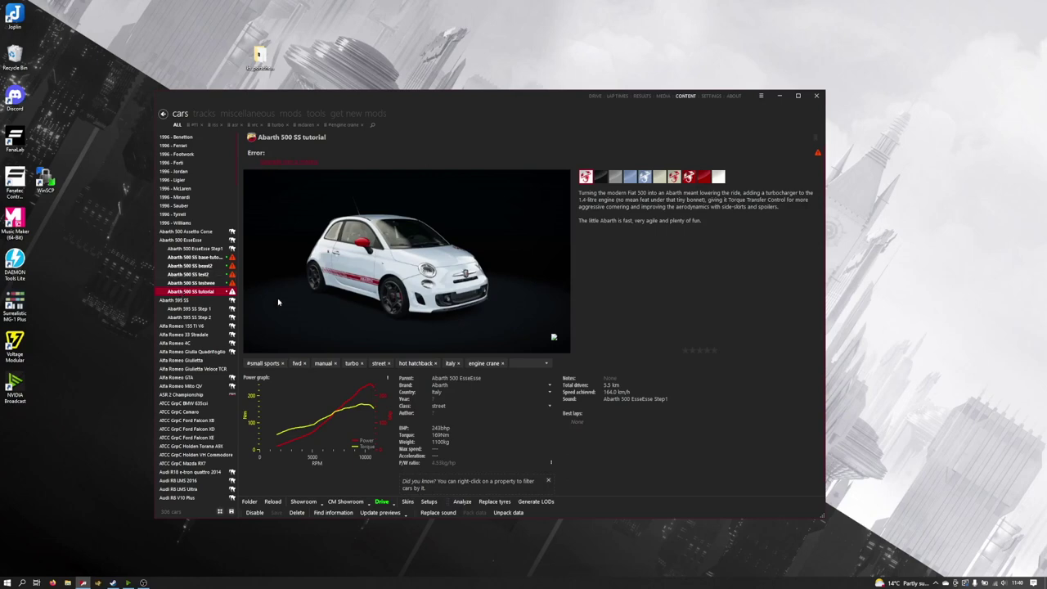
pyautogui.click(439, 513)
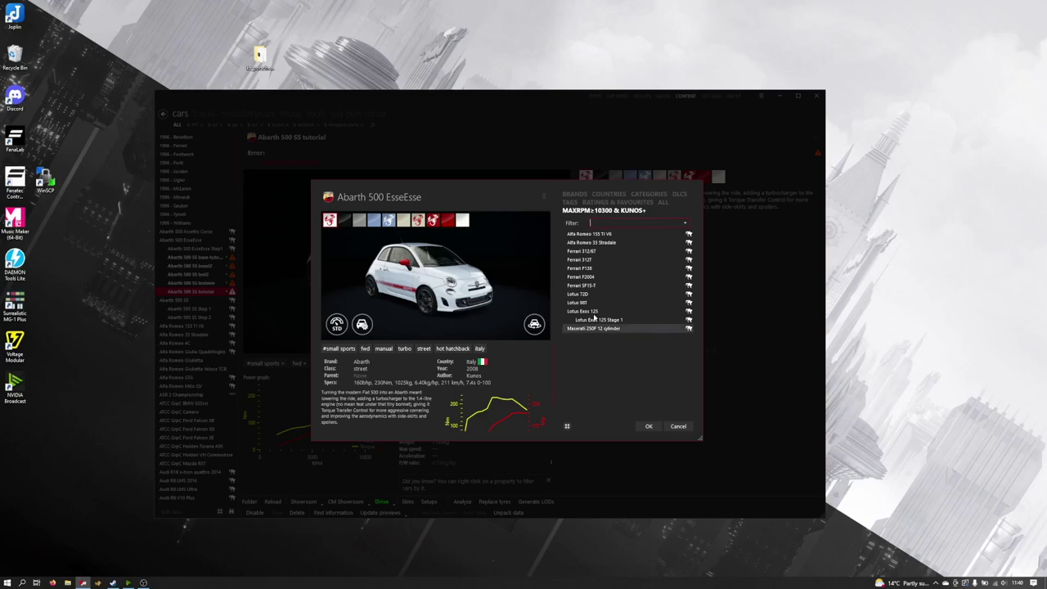
pyautogui.moveTo(598, 237)
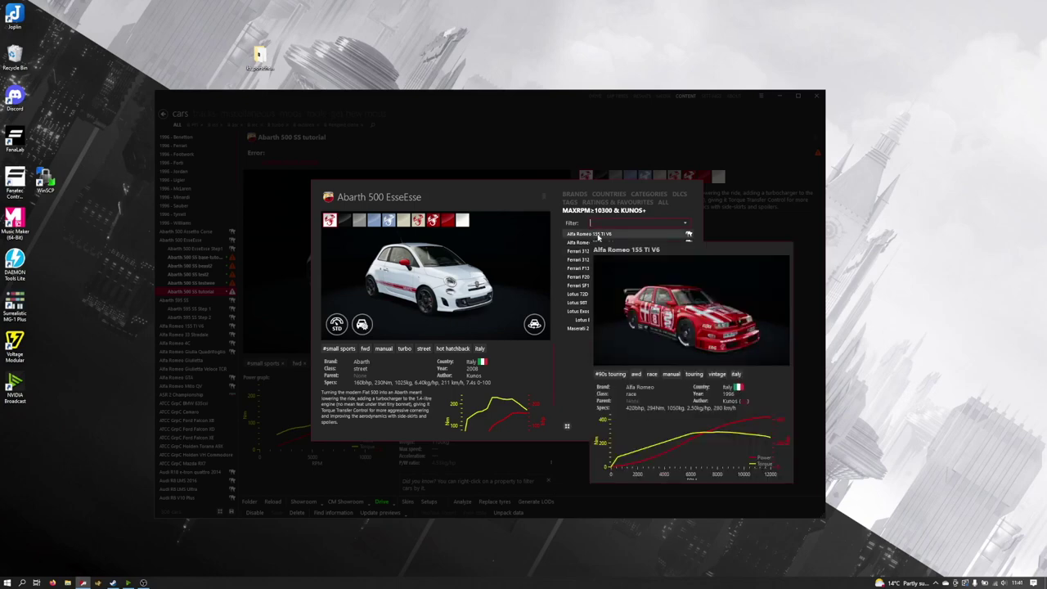
pyautogui.click(598, 237)
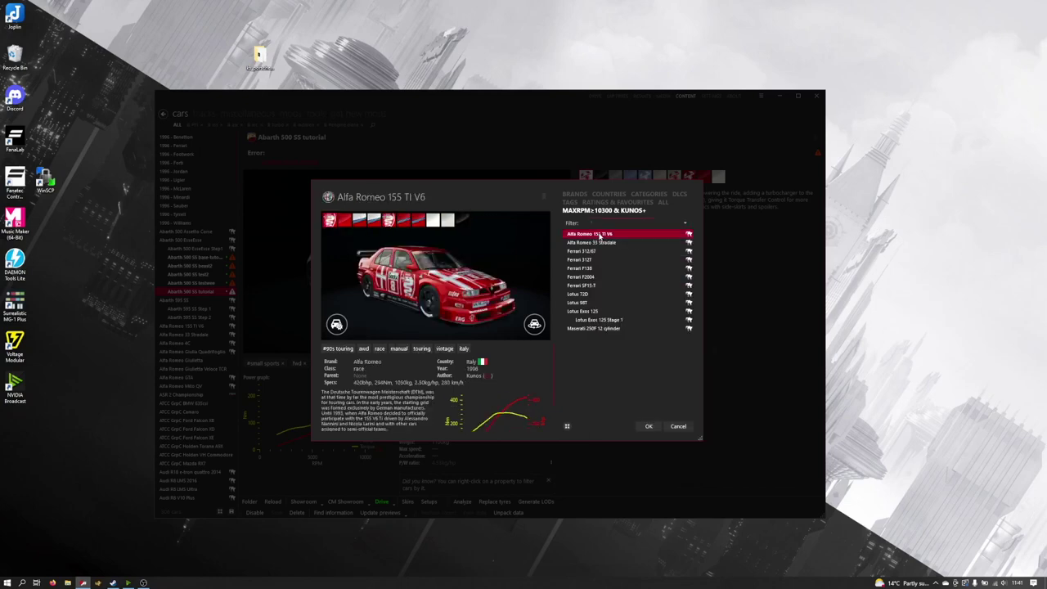
pyautogui.click(648, 427)
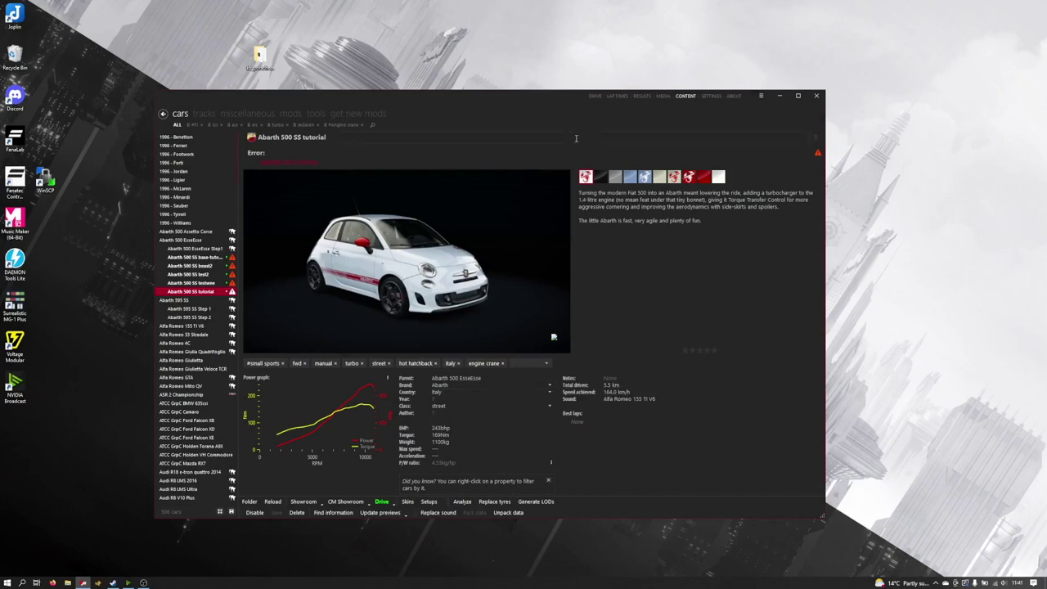
# - Launch the quick practice session at Imola with the re-sounded Abarth 500 SS tutorial and drive off from the starting line
pyautogui.click(595, 97)
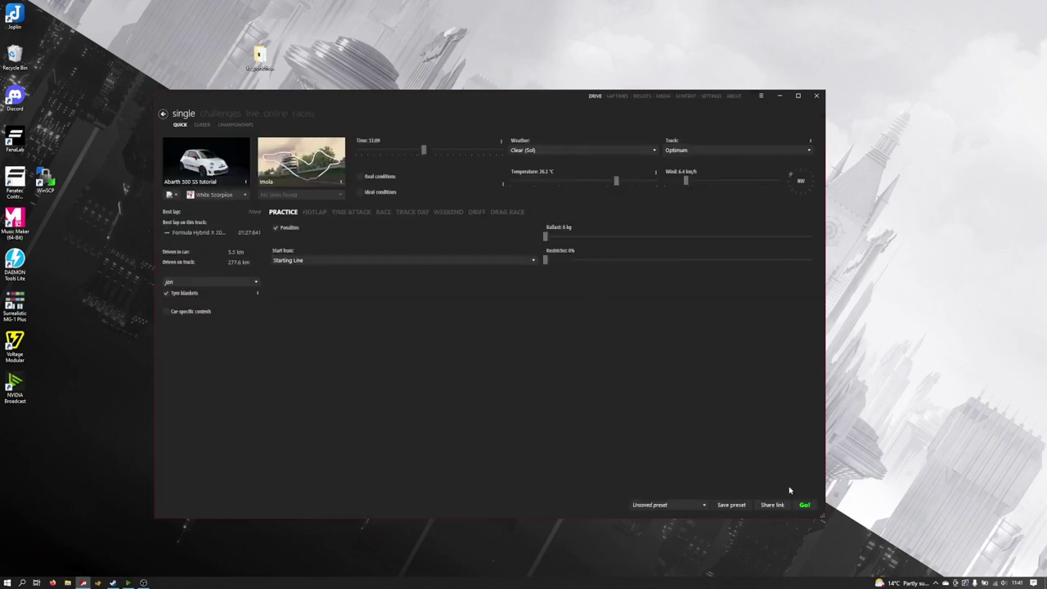
pyautogui.click(804, 504)
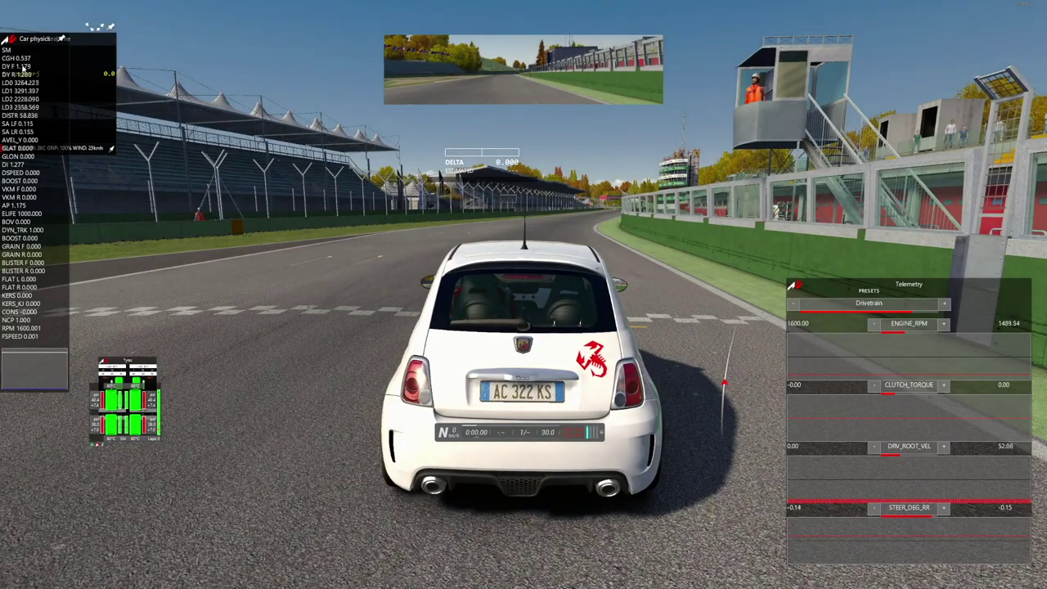
pyautogui.press('Up')
pyautogui.press('a')
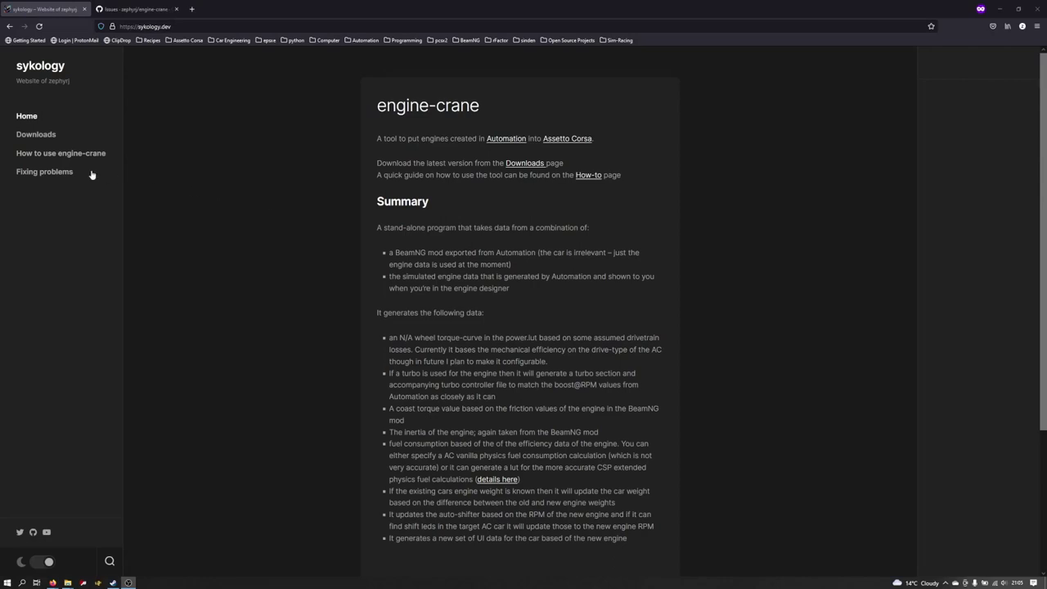
# - In the browser, read the known limitations and common issues on the engine-crane site's Fixing problems page
pyautogui.click(61, 173)
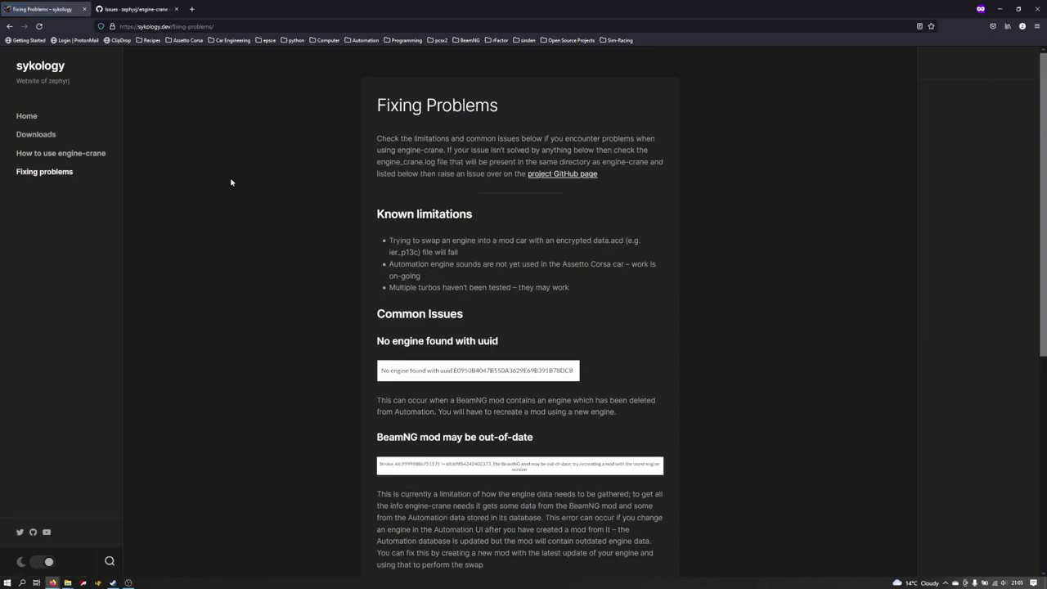
pyautogui.scroll(-2, 274, 250)
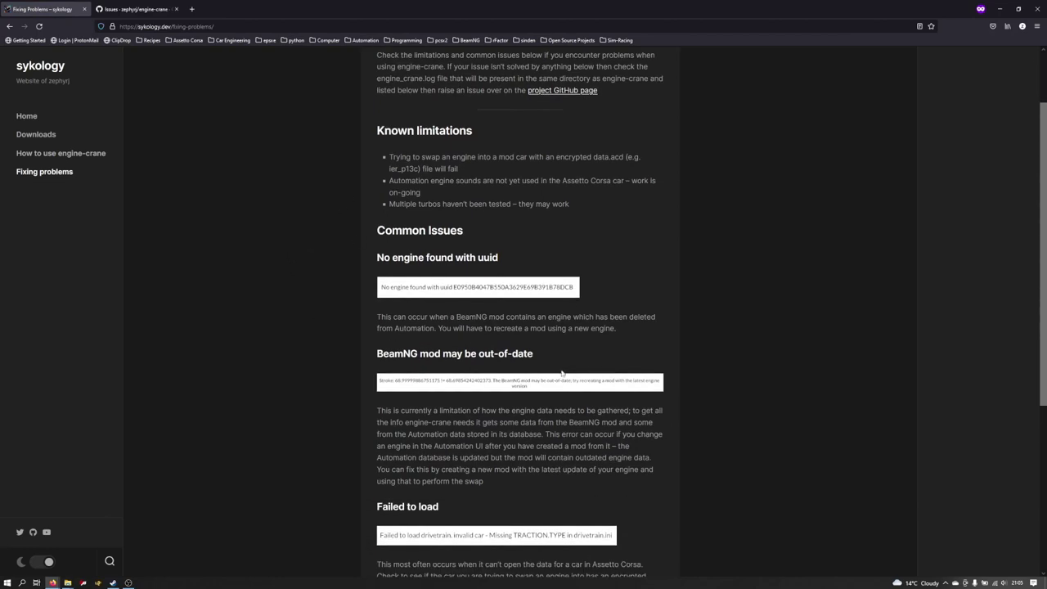
pyautogui.scroll(-1, 467, 275)
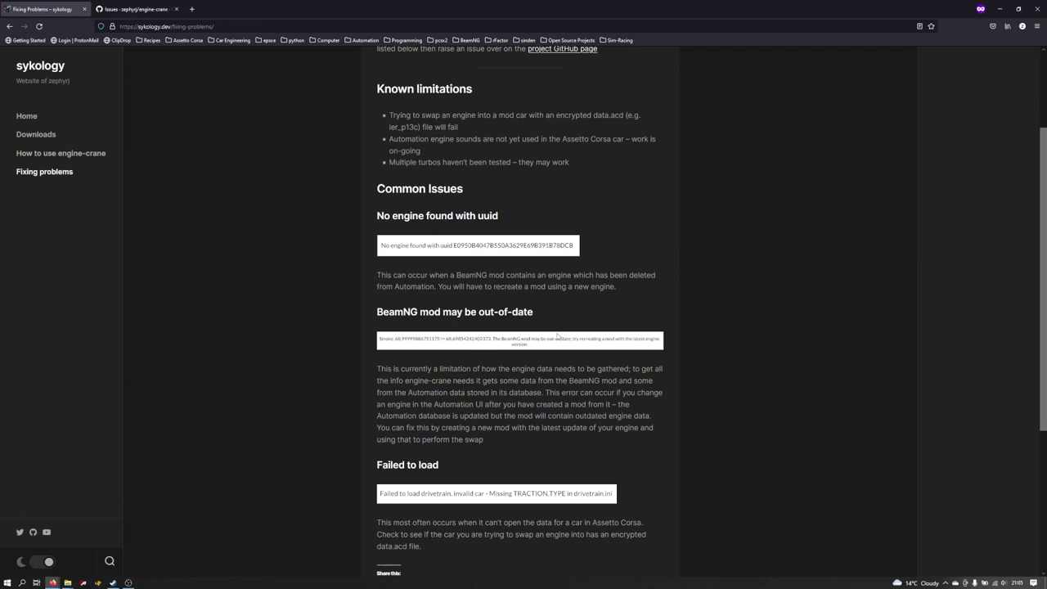
pyautogui.scroll(-1, 457, 260)
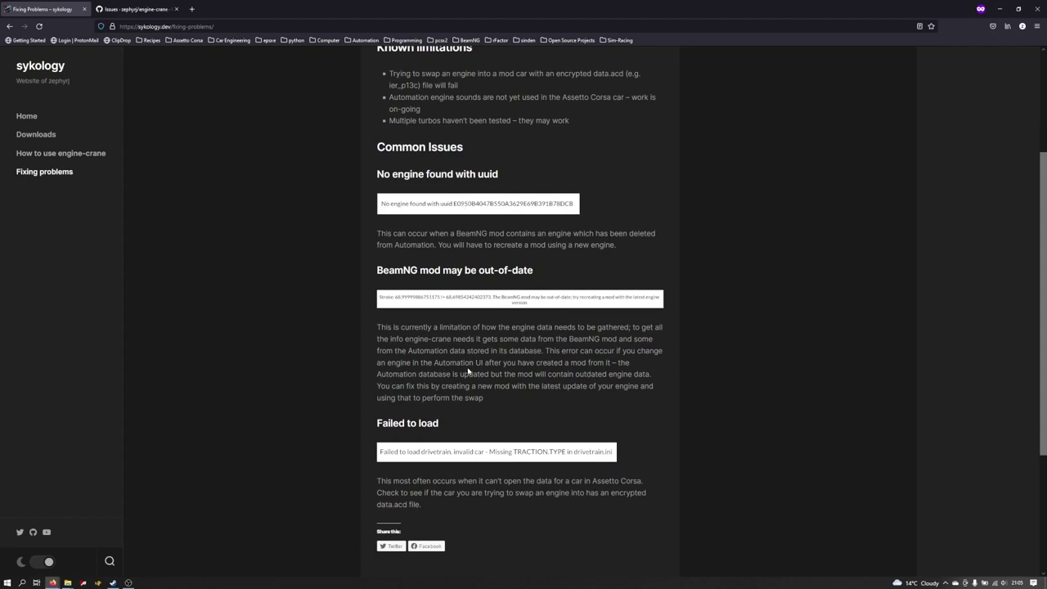
pyautogui.scroll(3, 498, 374)
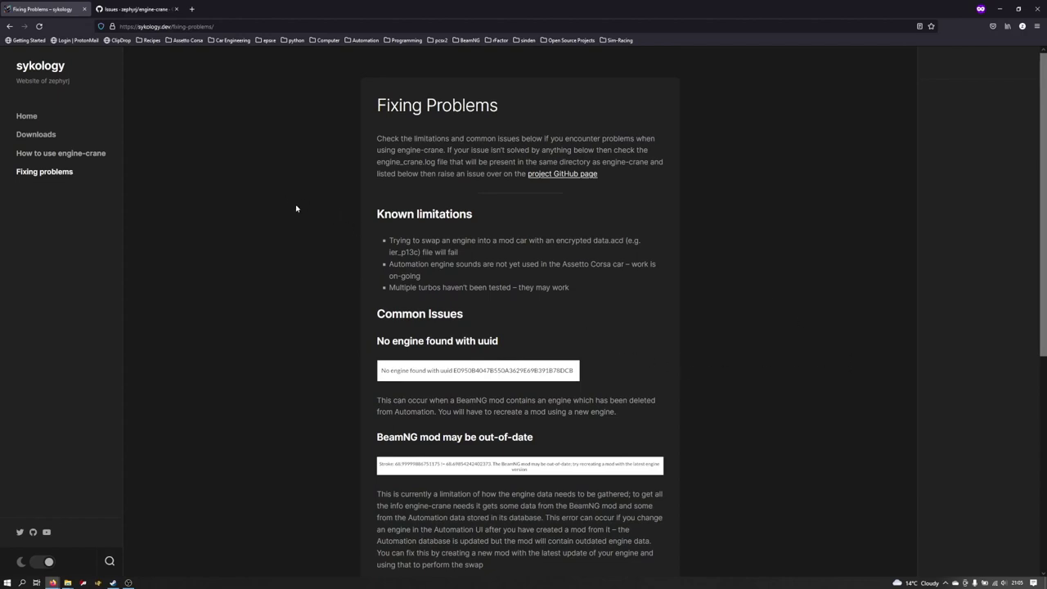
# - View engine-crane's GitHub issues page and check the Downloads folder for the engine_crane.log file
pyautogui.click(139, 10)
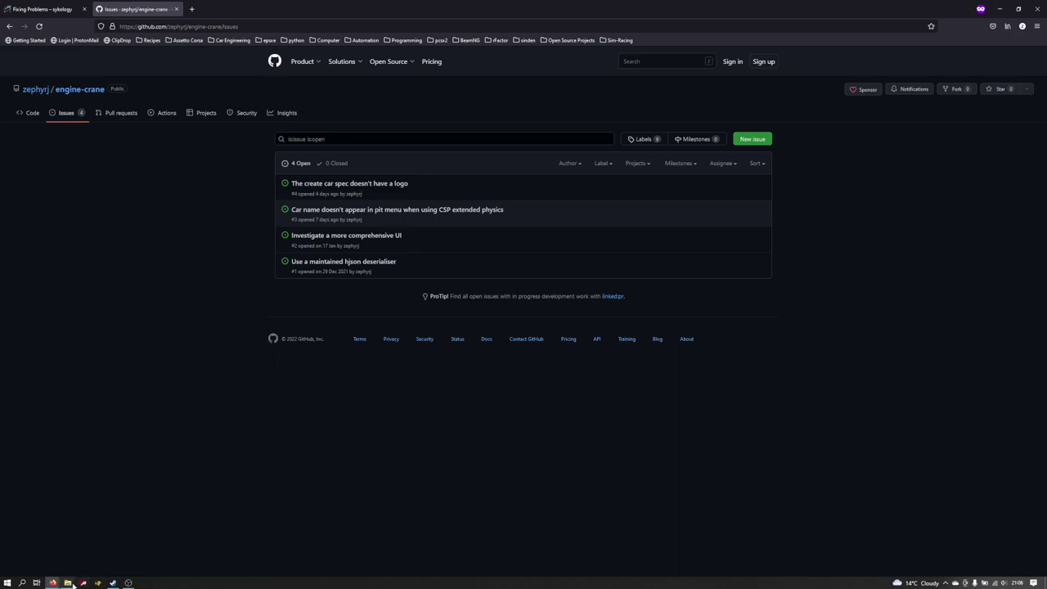
pyautogui.moveTo(69, 583)
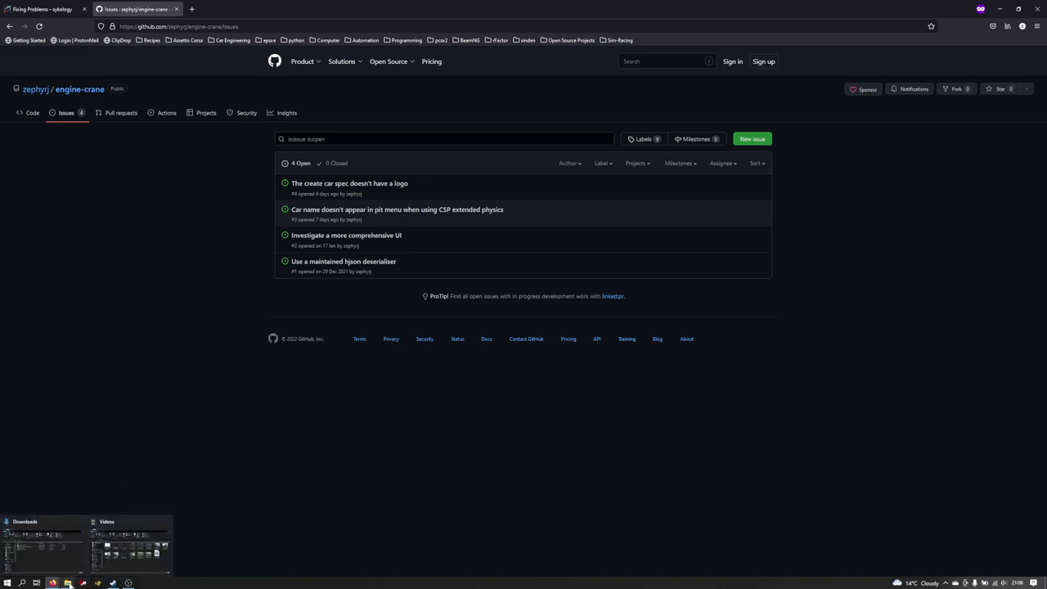
pyautogui.click(61, 547)
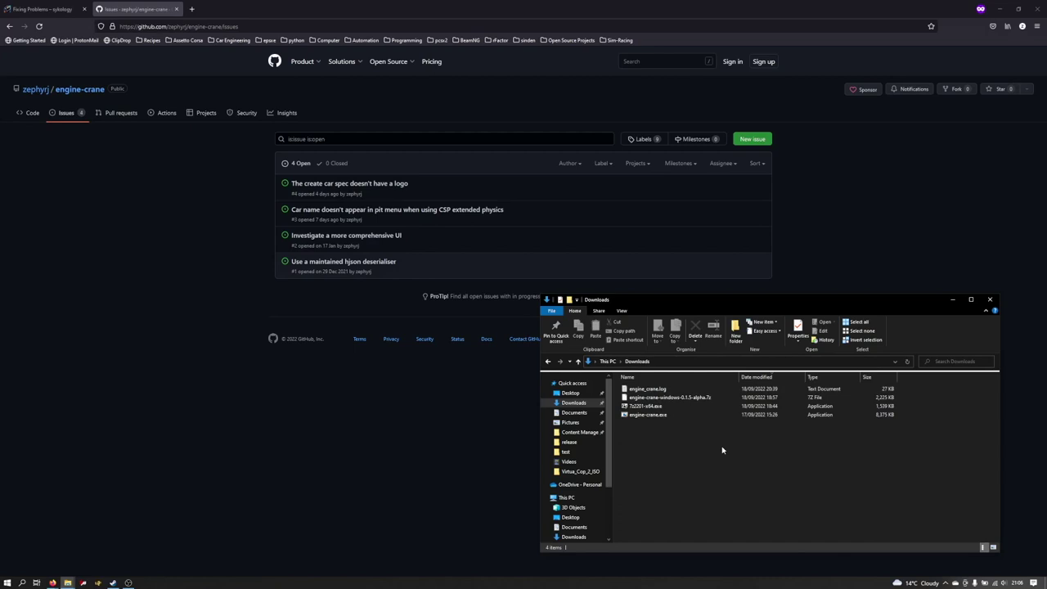
pyautogui.click(415, 405)
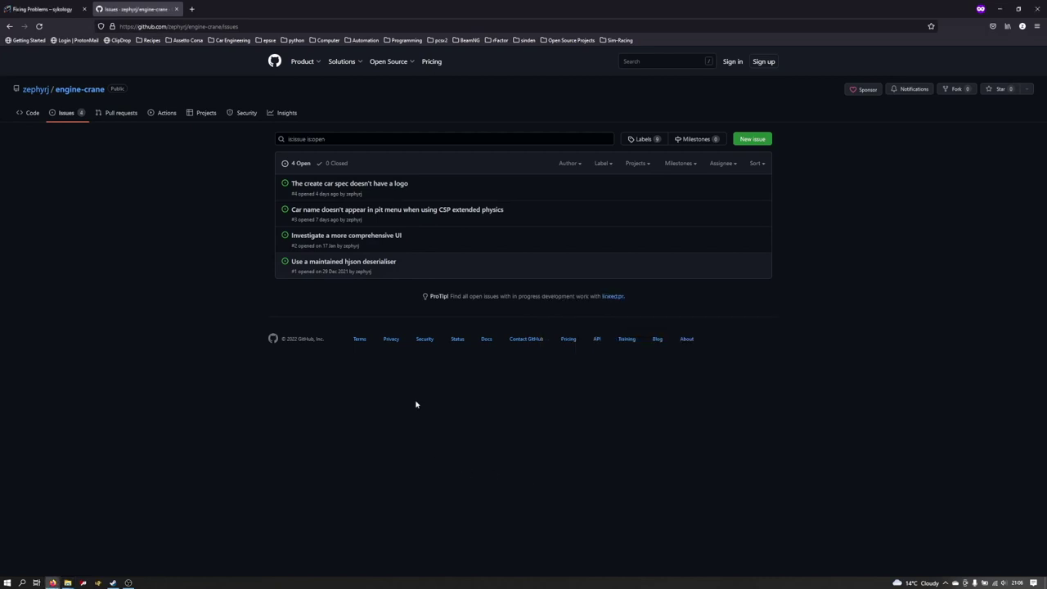